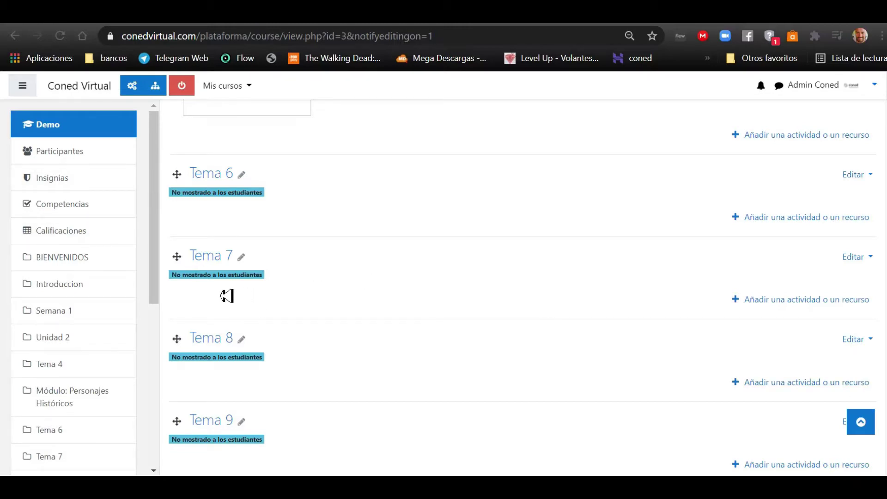
Add a new Contenido interactivo activity to Tema 7
click(806, 308)
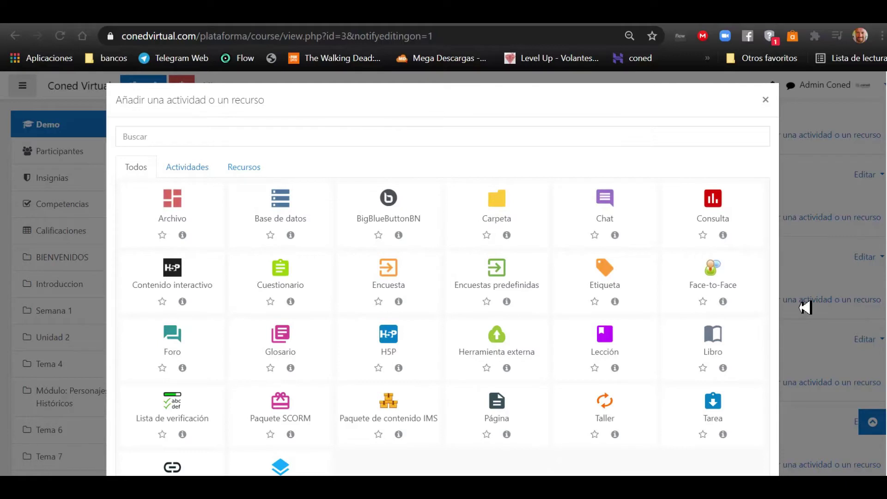
click(177, 272)
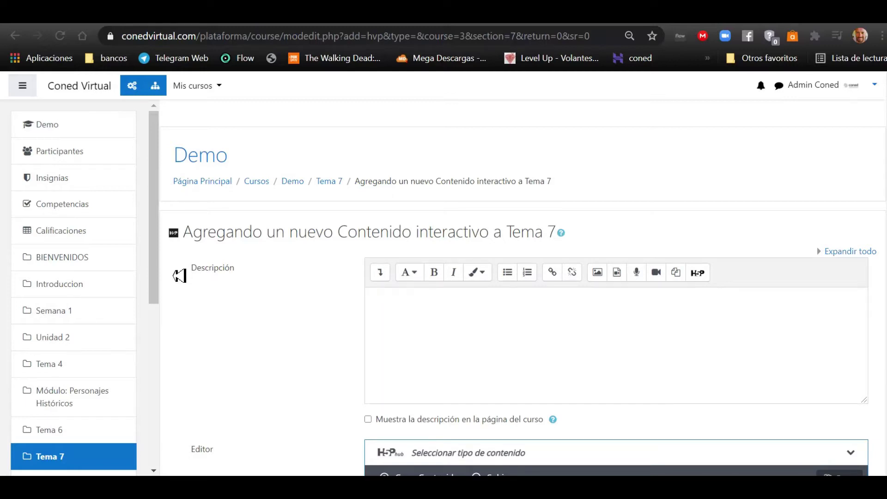
click(491, 323)
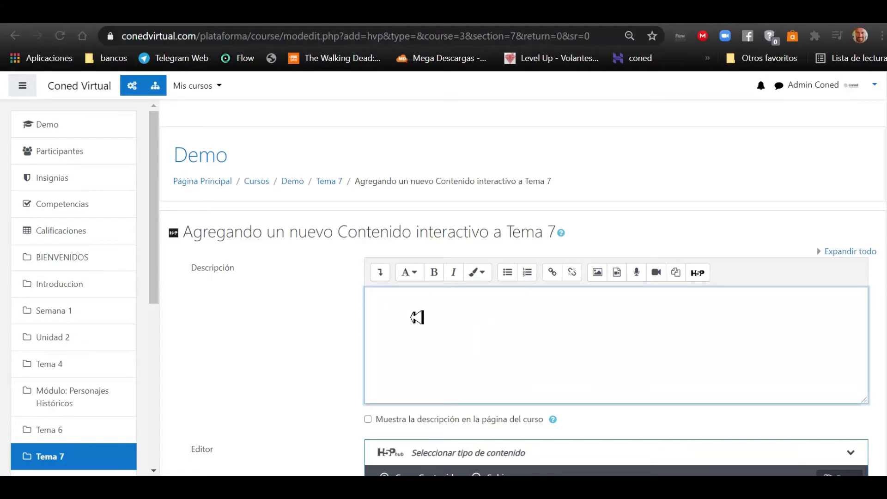
Choose Interactive Video as the content type in the H5P editor
scroll(433, 320, down, 2)
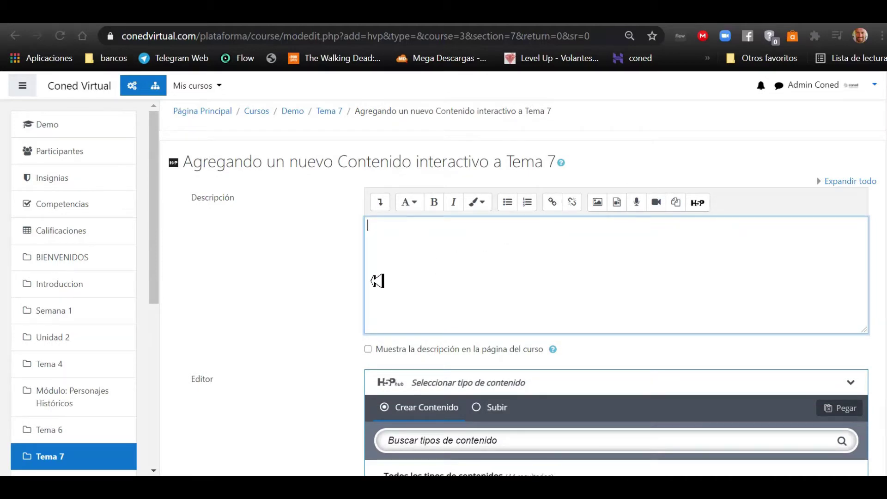
scroll(354, 279, down, 2)
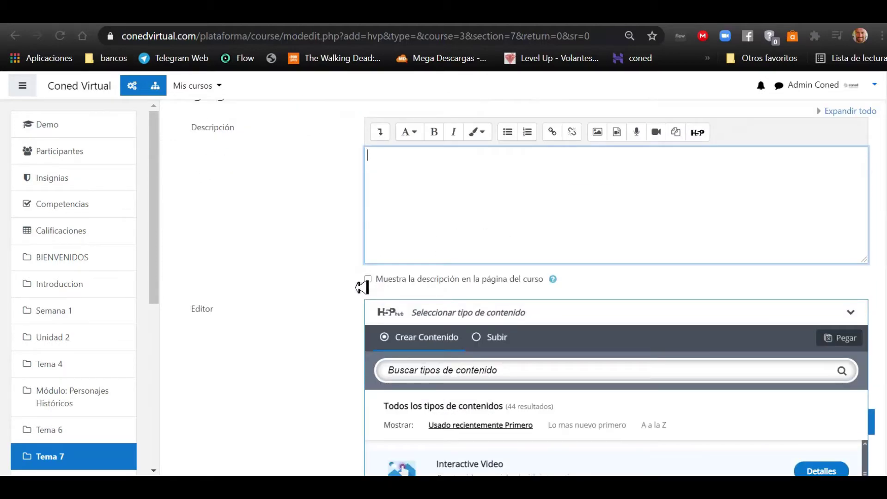
scroll(283, 256, down, 2)
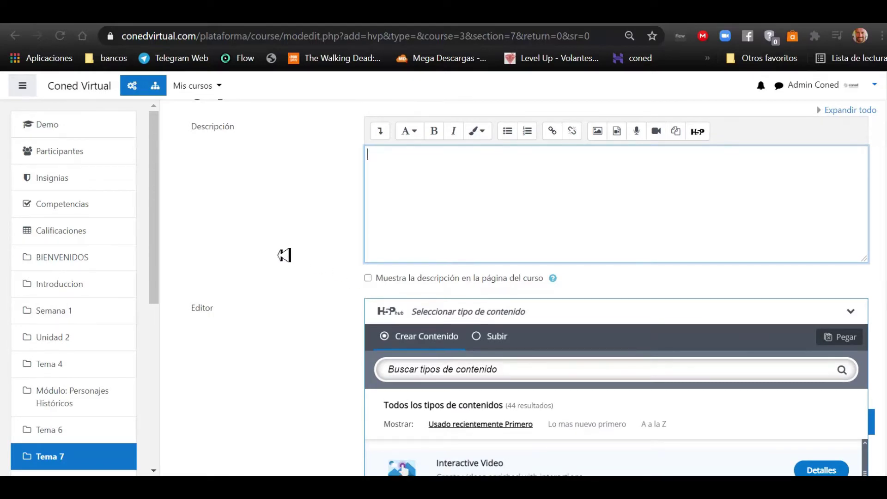
scroll(283, 256, down, 2)
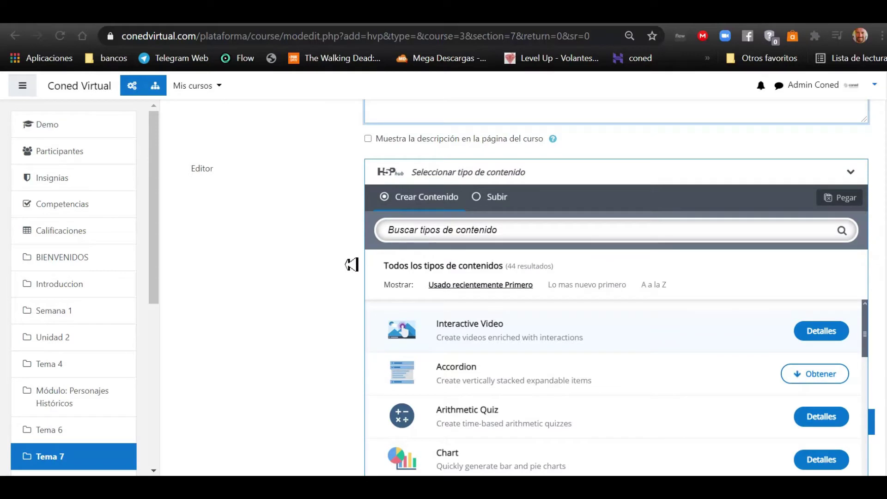
scroll(346, 267, down, 2)
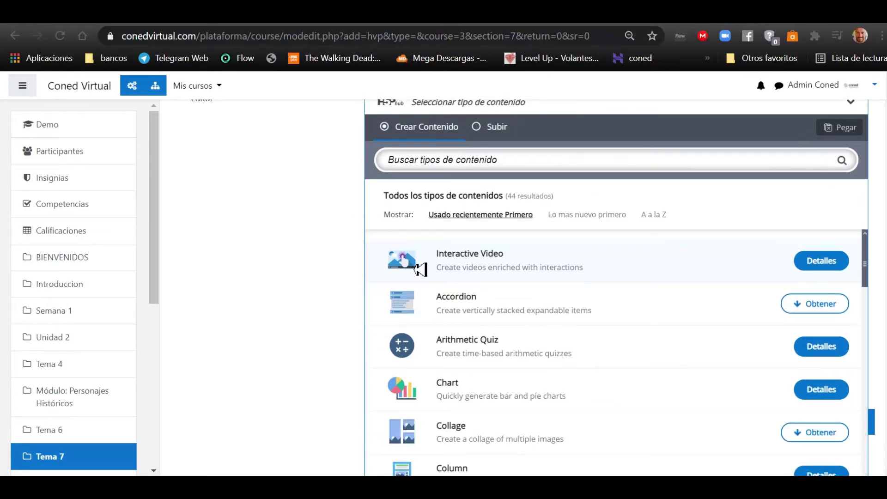
scroll(396, 300, down, 2)
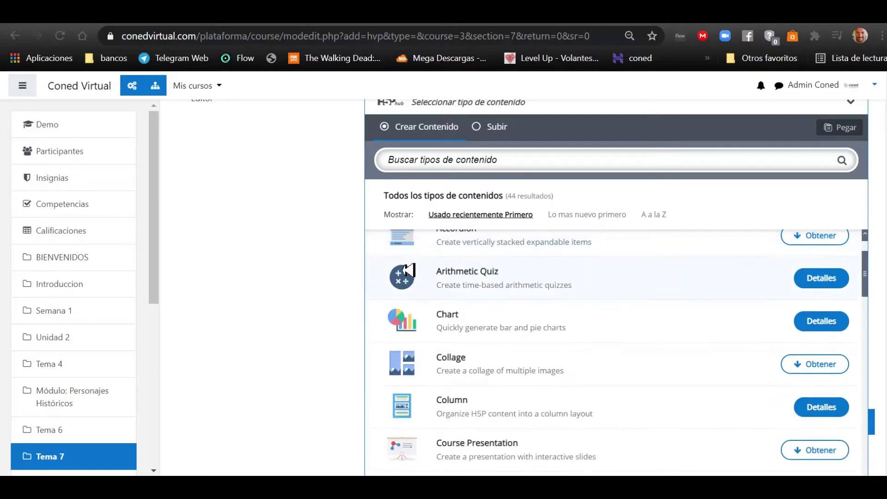
scroll(409, 270, up, 2)
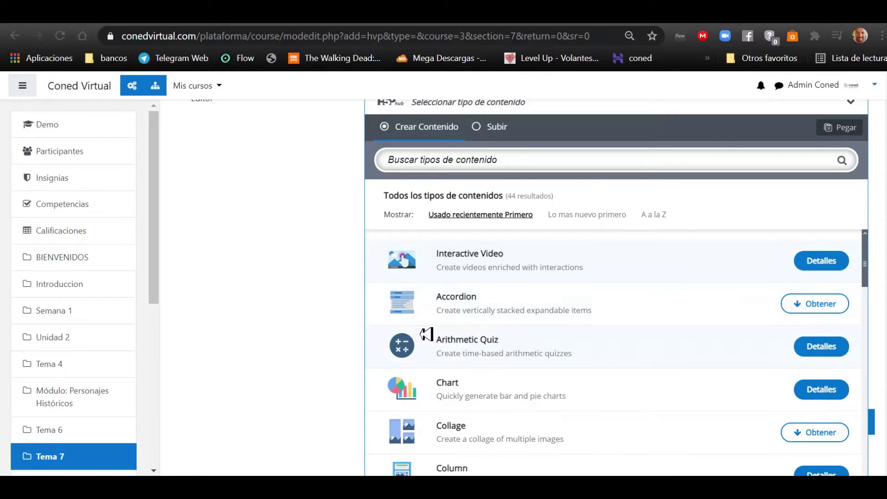
scroll(393, 342, down, 2)
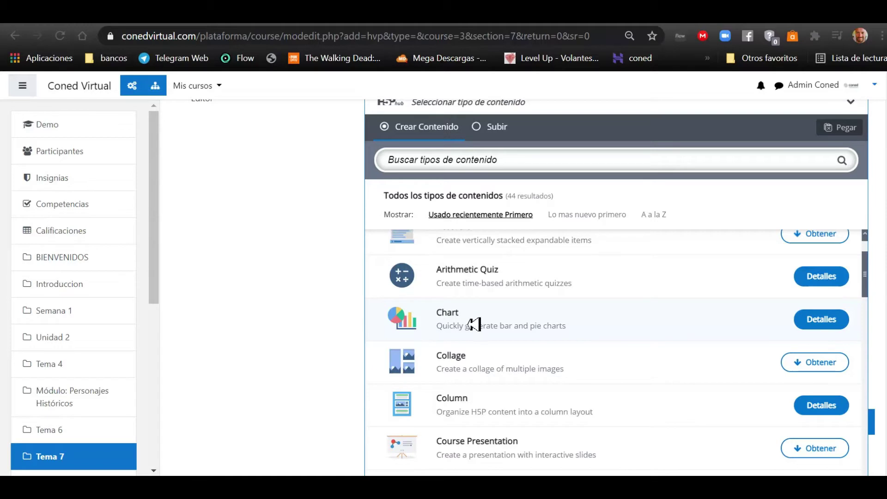
scroll(474, 325, down, 2)
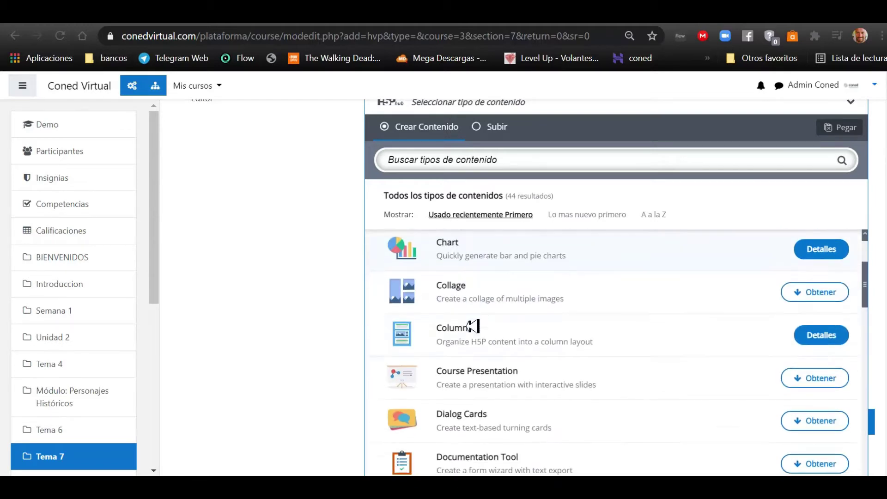
scroll(474, 327, up, 3)
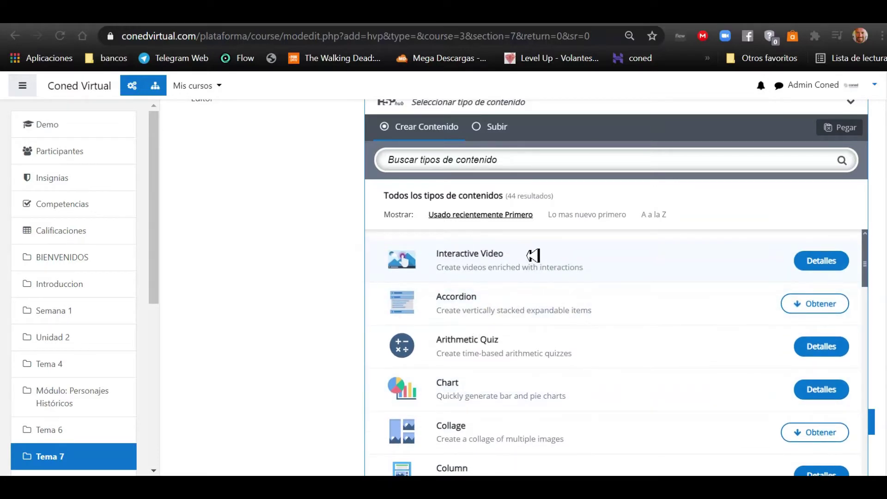
scroll(494, 277, down, 6)
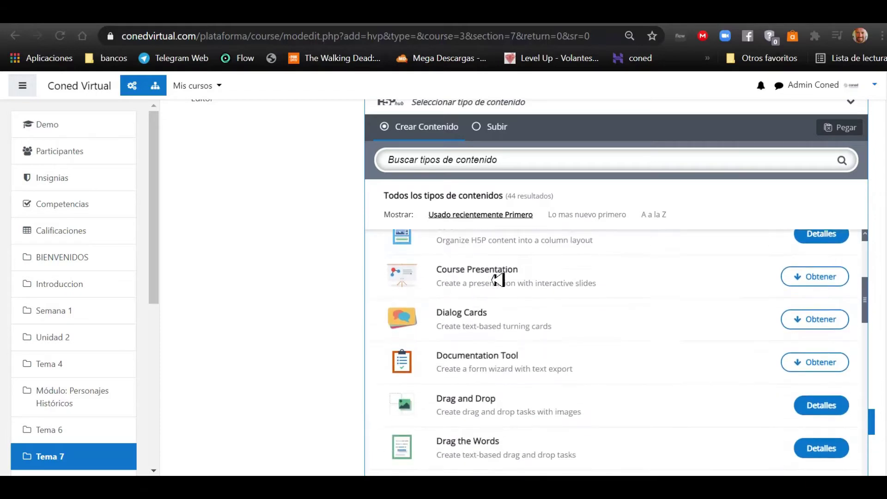
scroll(498, 280, down, 7)
scroll(498, 280, up, 13)
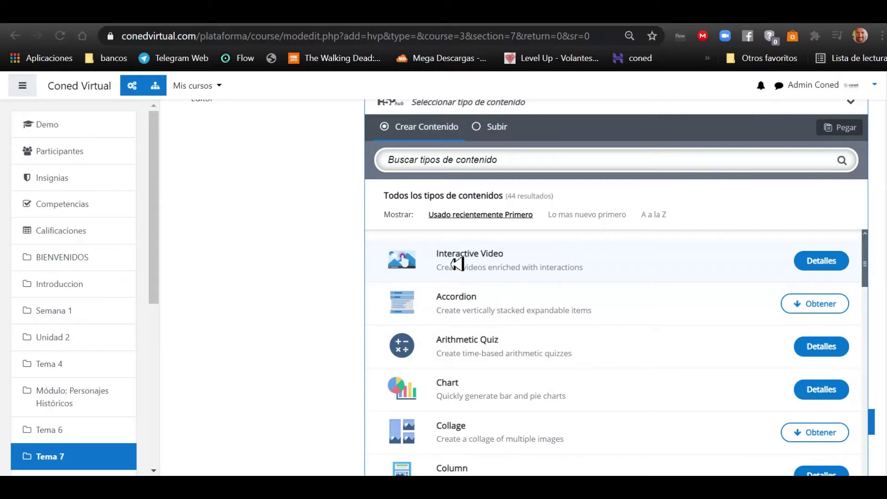
click(405, 264)
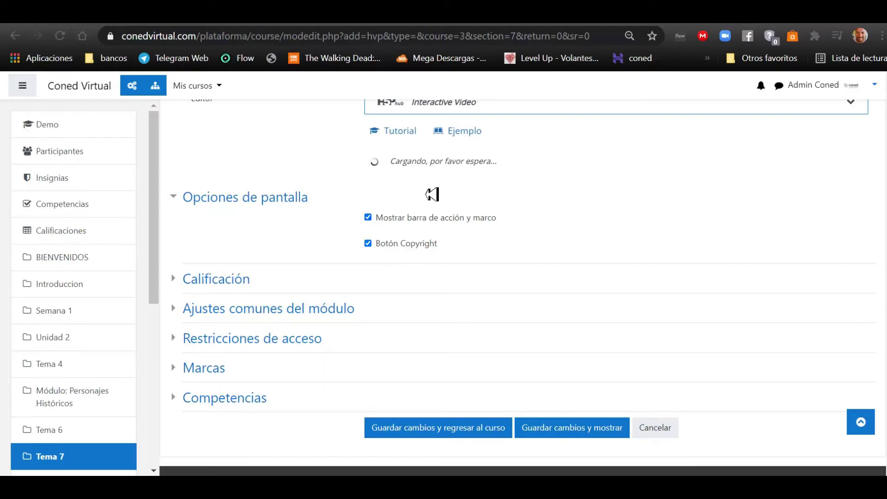
Insert the YouTube video into the interactive video by pasting its copied link as the source
scroll(432, 188, up, 3)
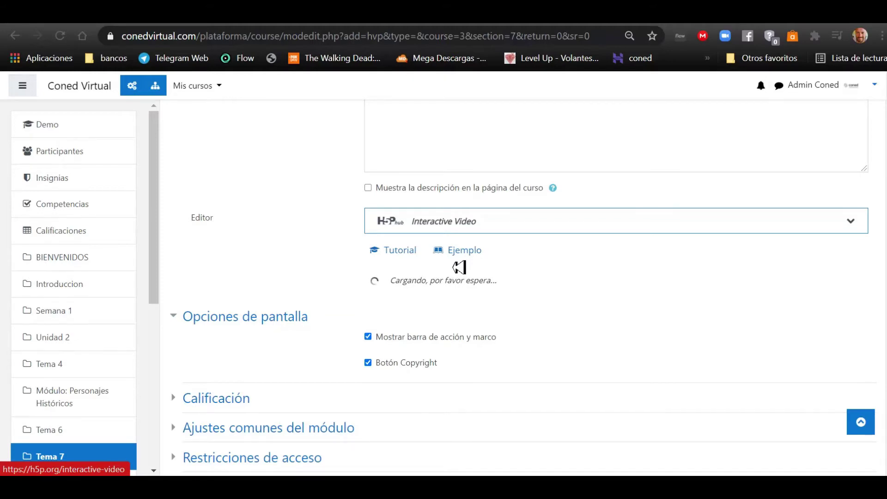
click(437, 342)
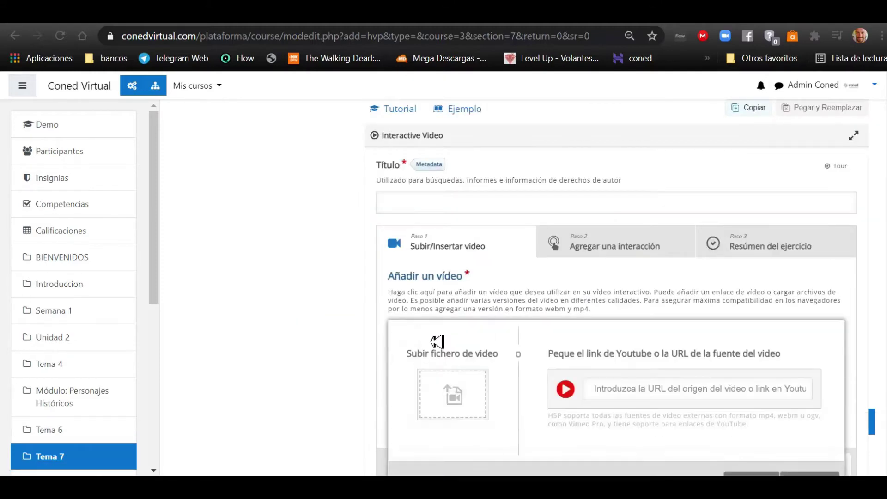
scroll(442, 340, down, 2)
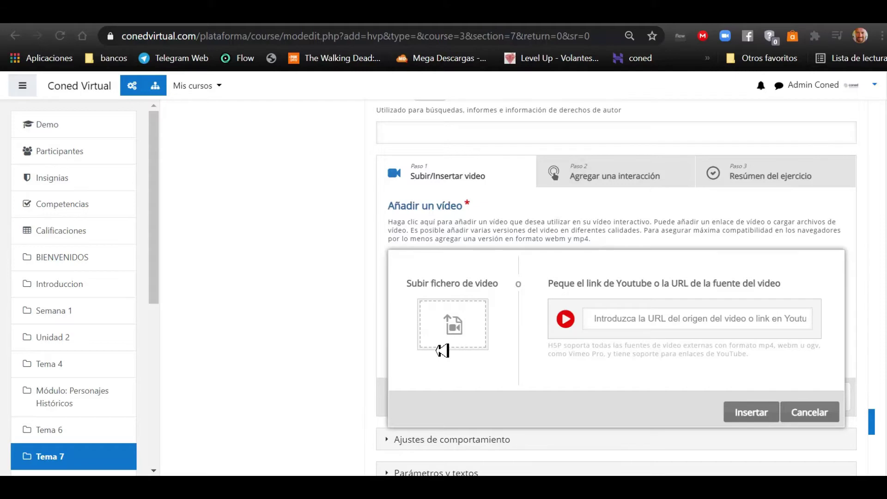
click(636, 324)
right_click(636, 324)
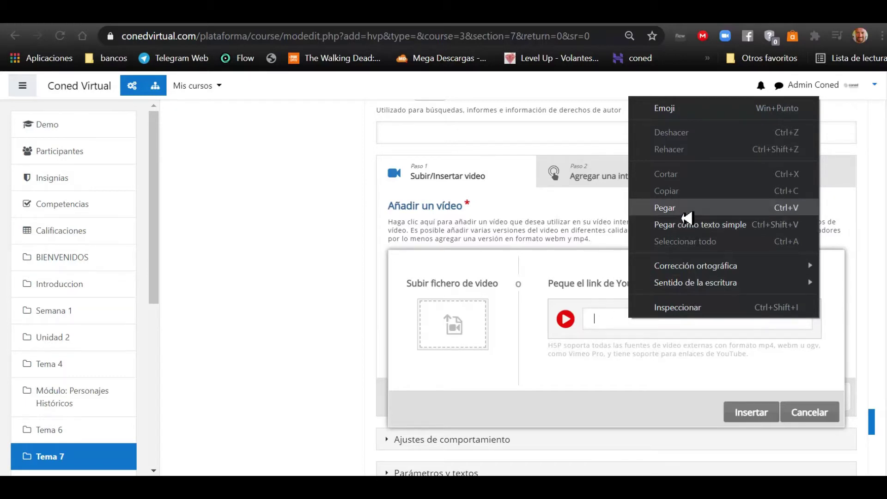
click(688, 207)
click(751, 412)
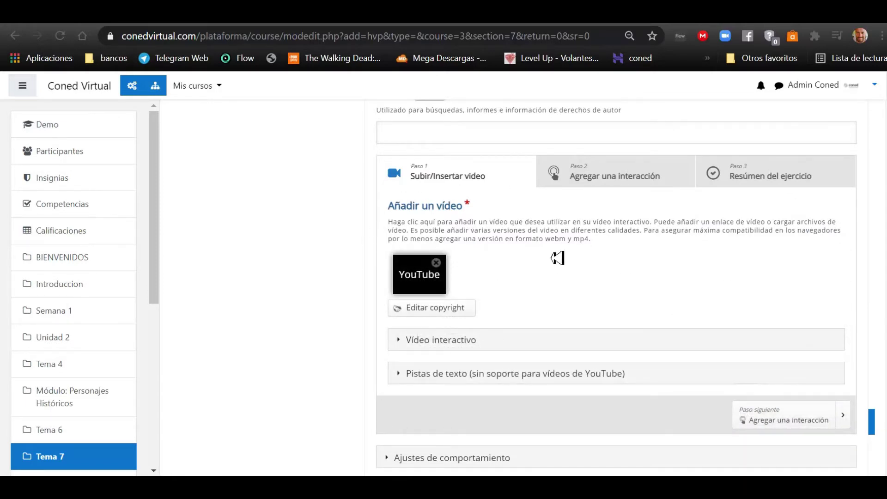
Go to the stage for adding interactions, mute the video and pause it at 0:26
click(620, 181)
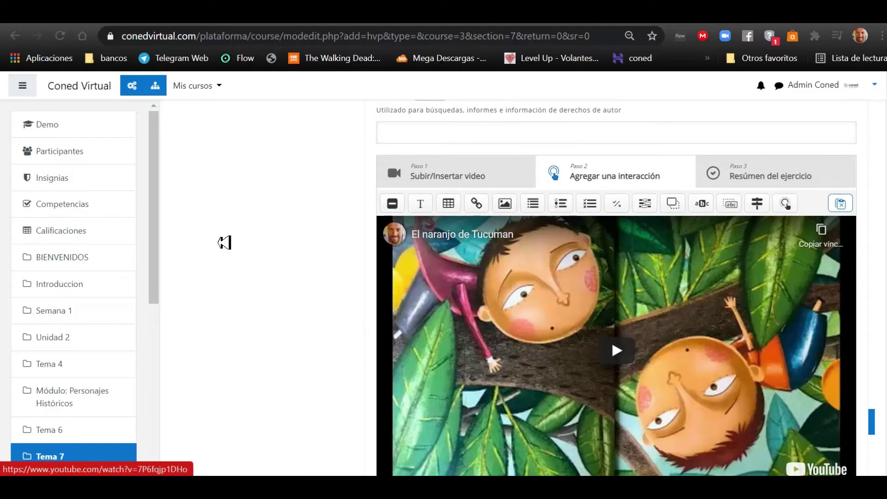
scroll(353, 264, down, 3)
scroll(559, 285, up, 2)
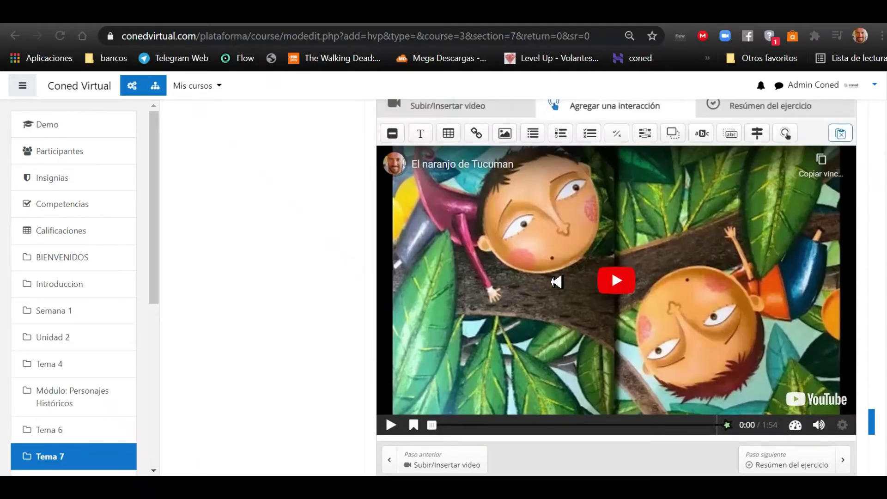
click(825, 429)
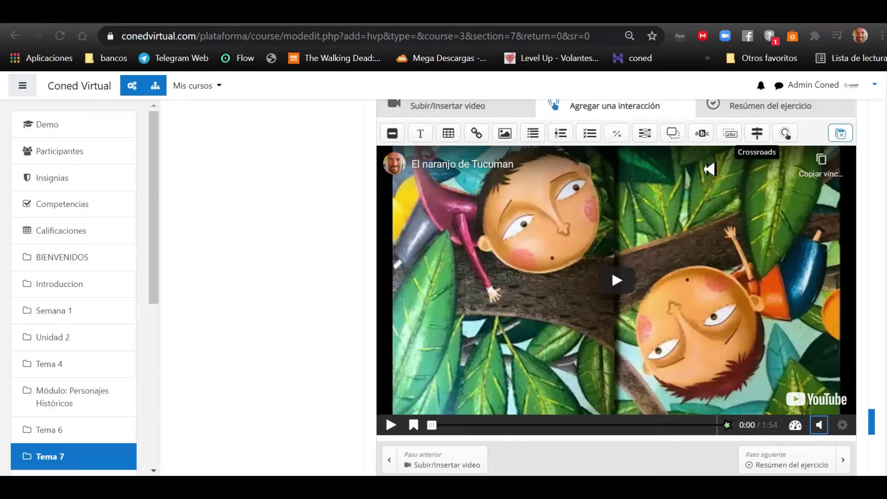
drag(435, 425, 501, 435)
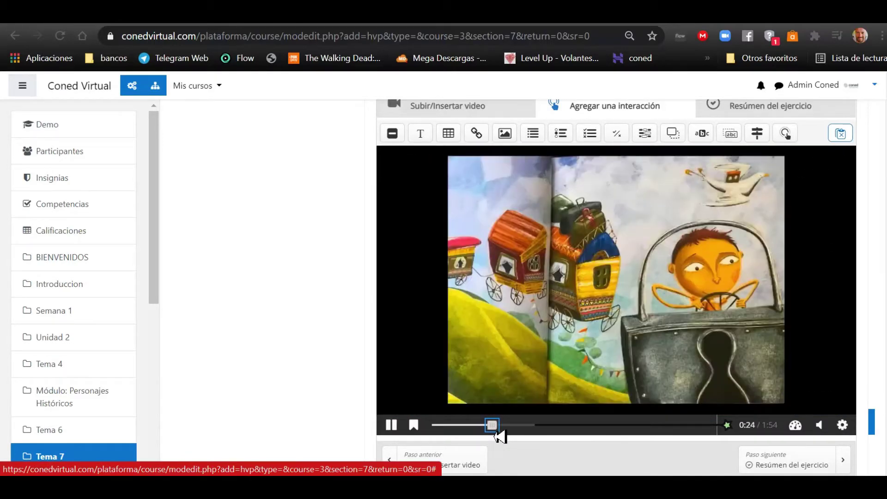
click(391, 424)
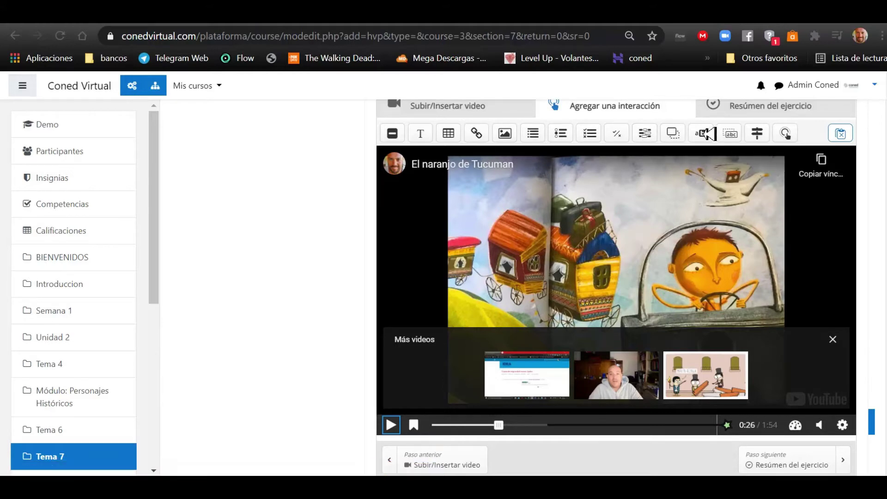
Add a Multiple Choice interaction displayed as Botón with the label "Cuestionario"
click(599, 135)
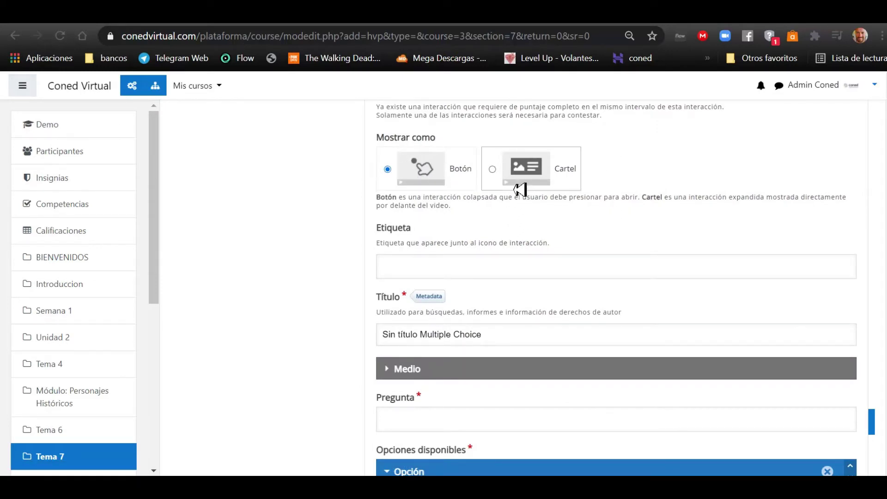
click(493, 170)
click(424, 167)
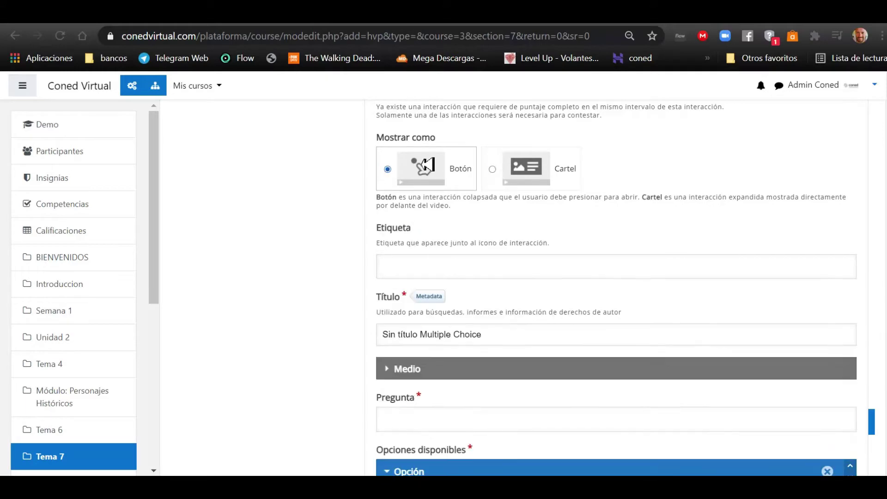
click(508, 271)
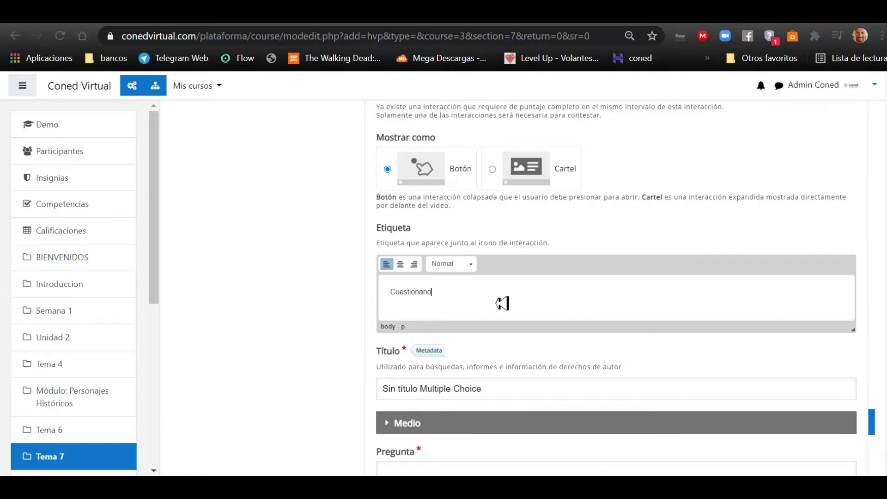
Enter "¿Pregunta?" as the question and "correcta" as the first option, marking that option as correct
scroll(503, 303, down, 2)
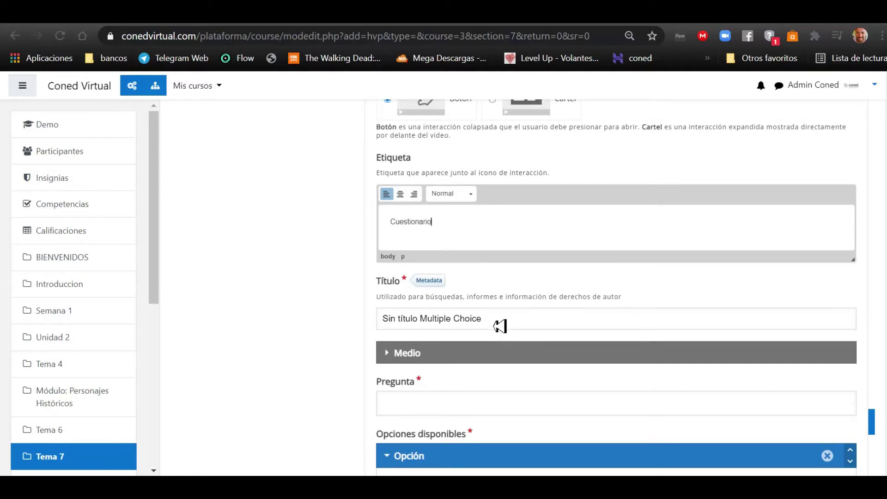
scroll(411, 305, down, 2)
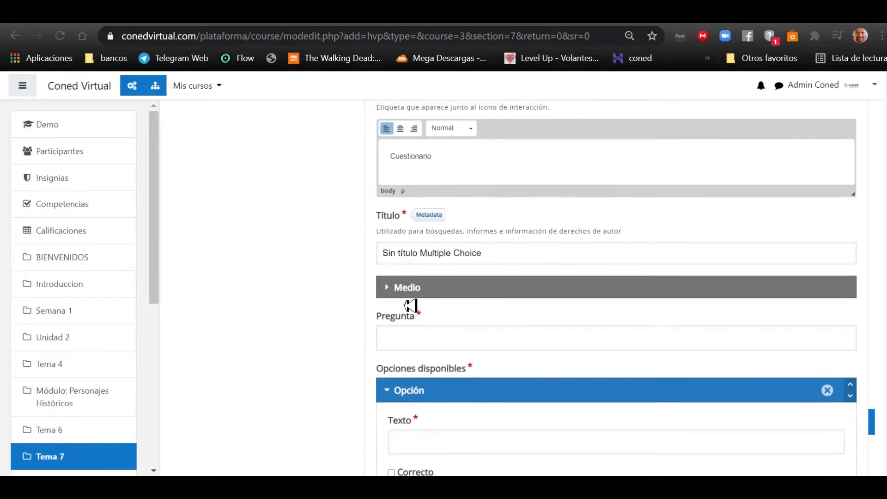
click(427, 330)
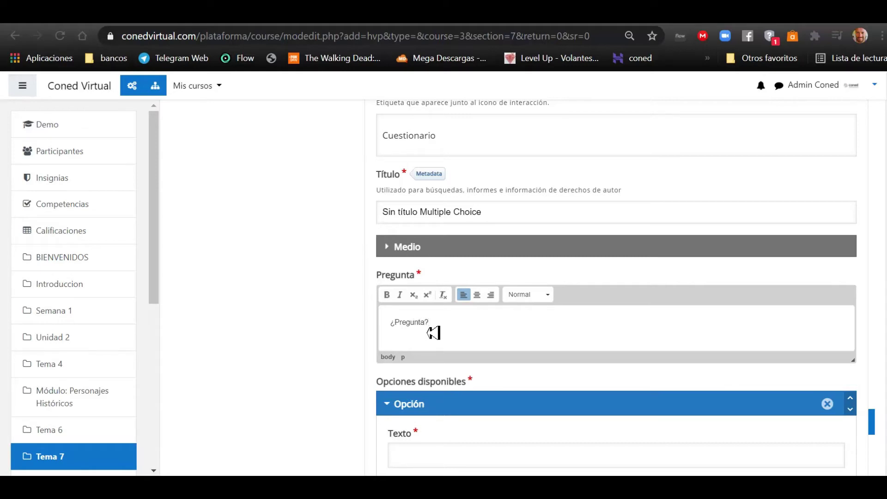
scroll(434, 332, down, 3)
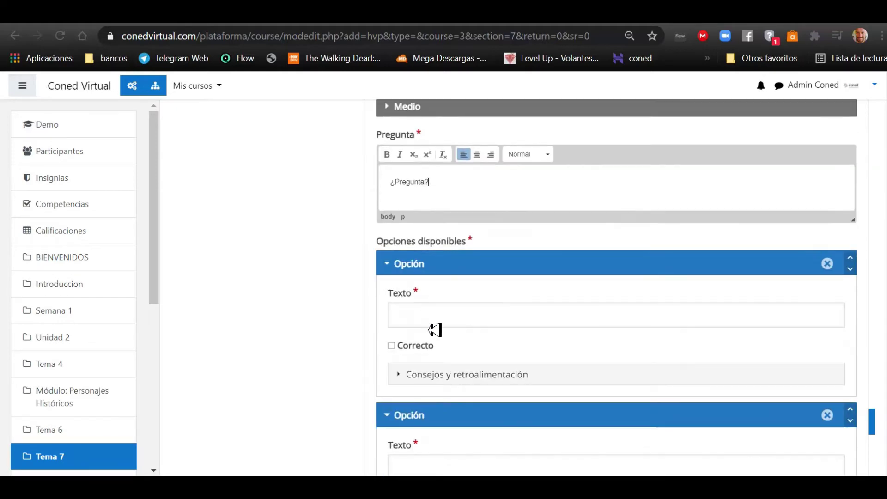
click(483, 323)
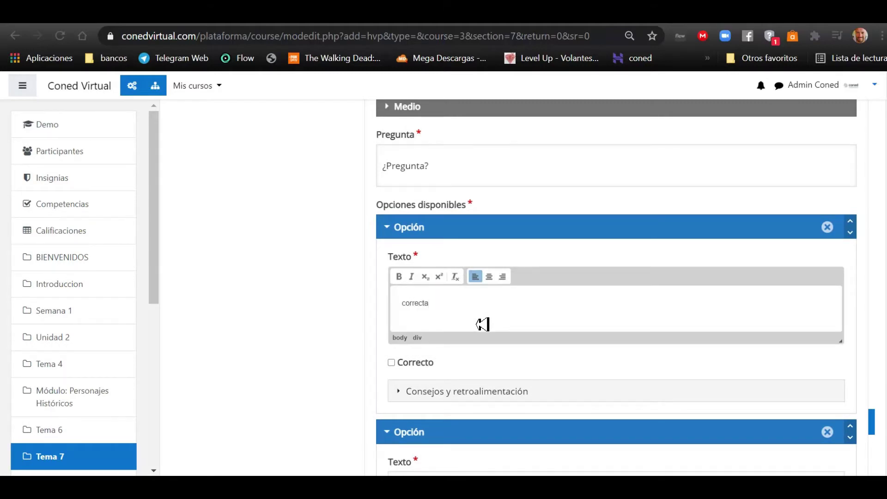
click(391, 362)
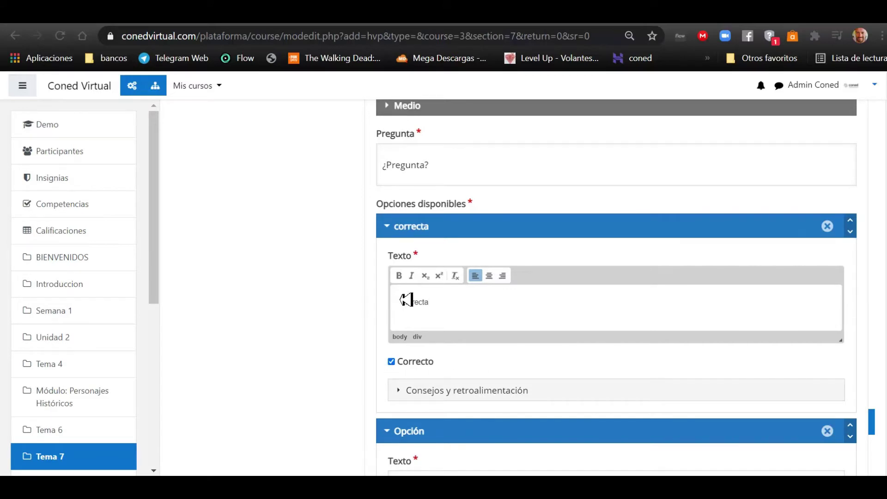
Enter "incorrecta" as the second answer option and add a third option, also with the text "incorrecta"
scroll(406, 297, down, 3)
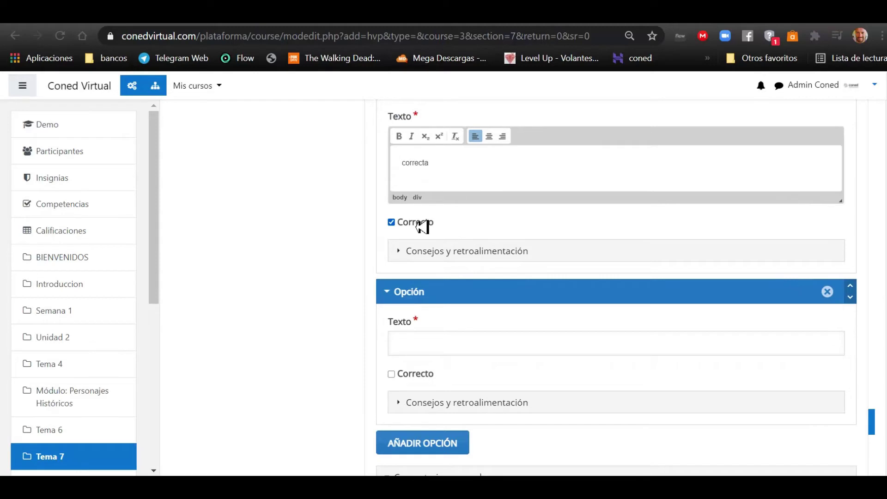
click(498, 350)
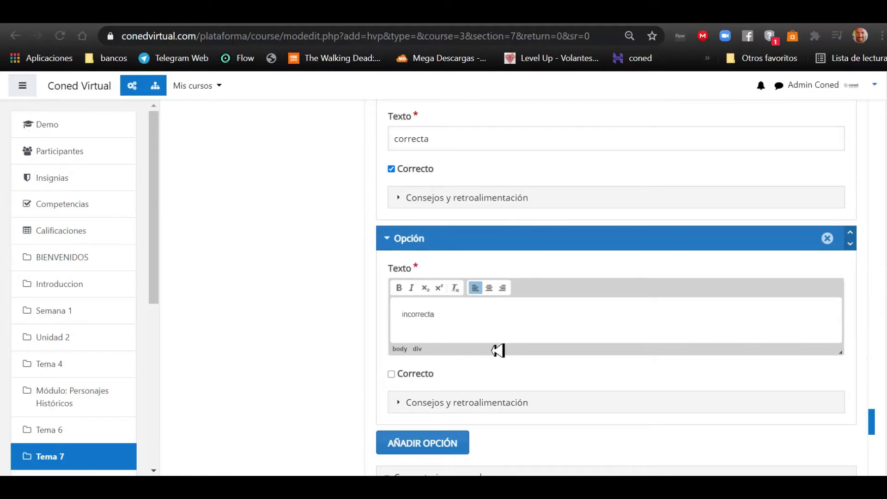
scroll(498, 350, down, 2)
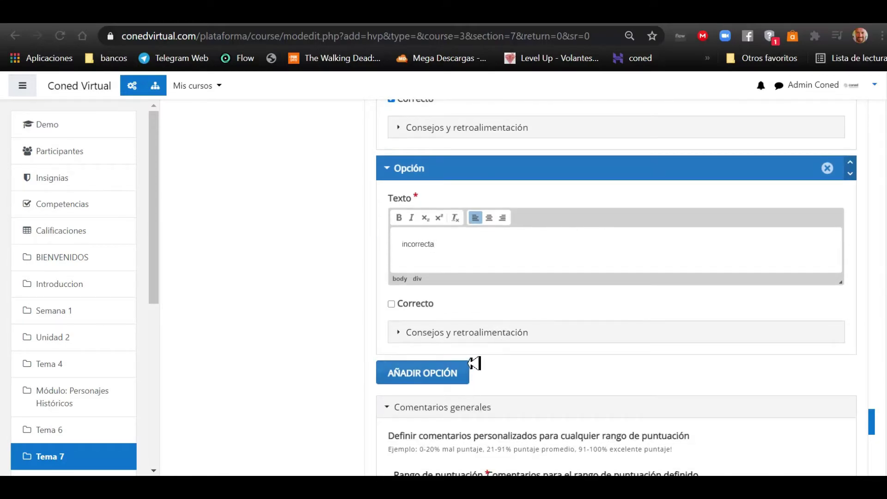
click(460, 371)
click(483, 430)
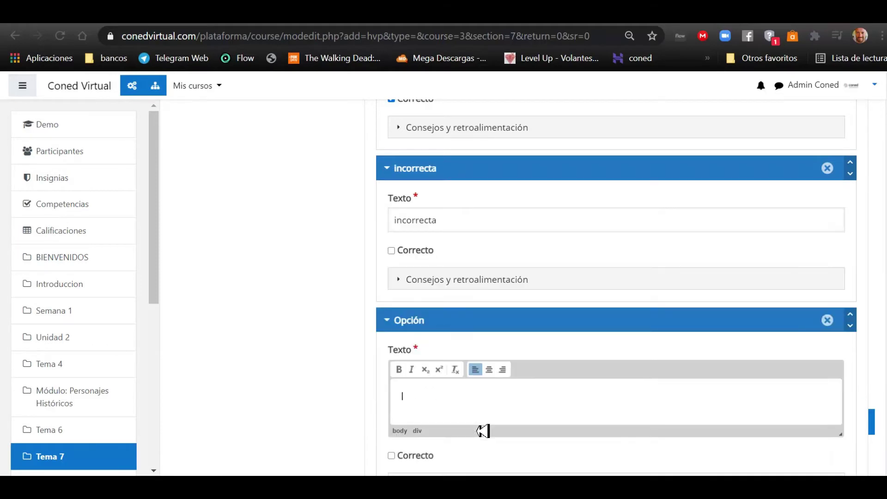
text(incorrecta)
scroll(483, 431, down, 6)
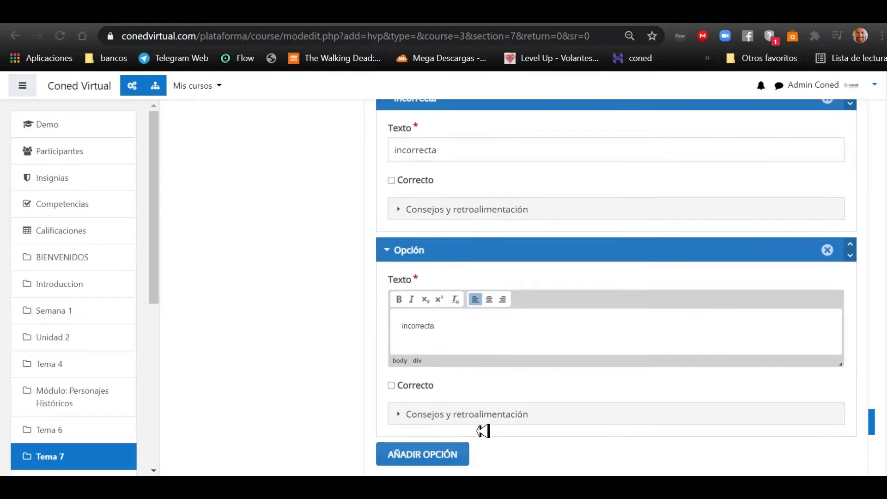
Review the general comments and behaviour settings of the Multiple Choice question, then save the interaction
scroll(505, 417, down, 2)
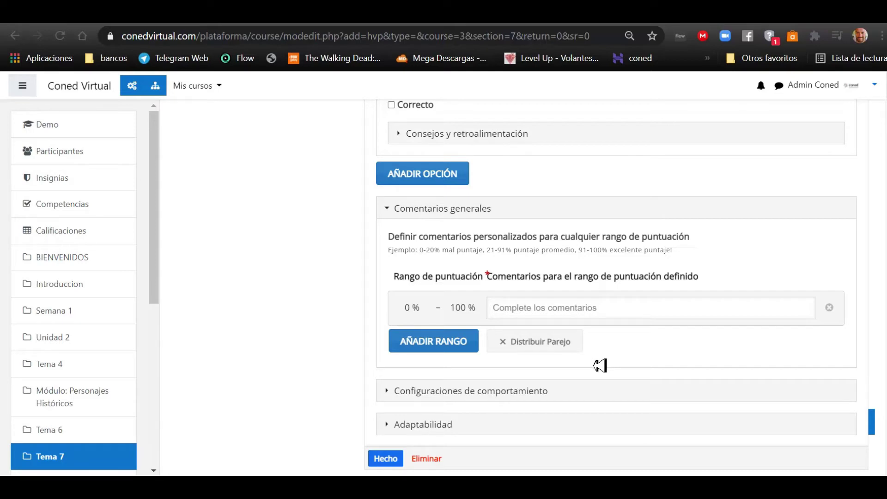
click(448, 389)
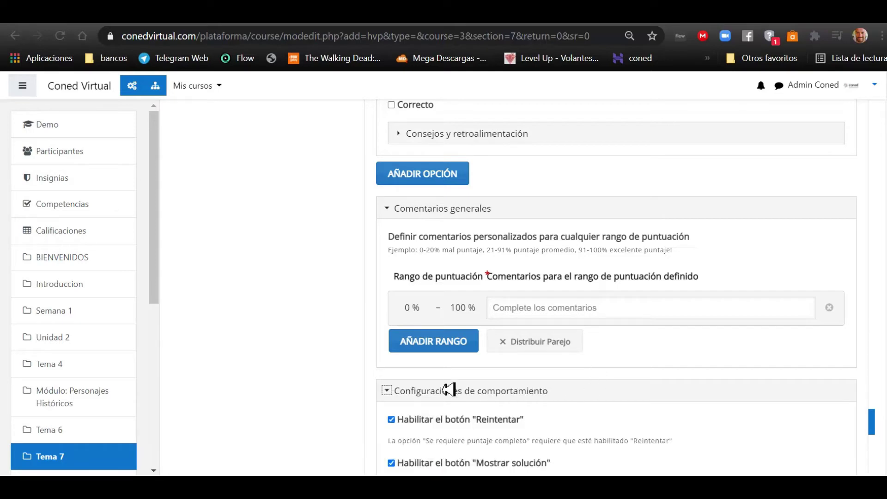
scroll(449, 370, down, 3)
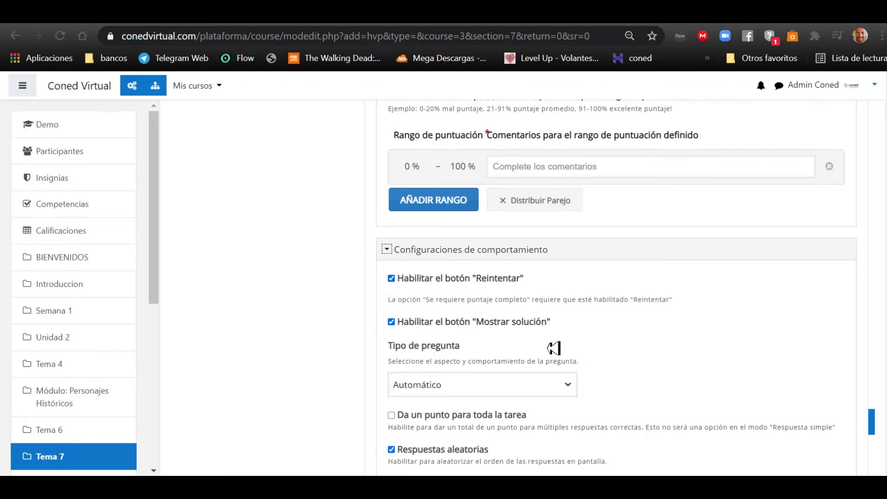
scroll(554, 348, down, 3)
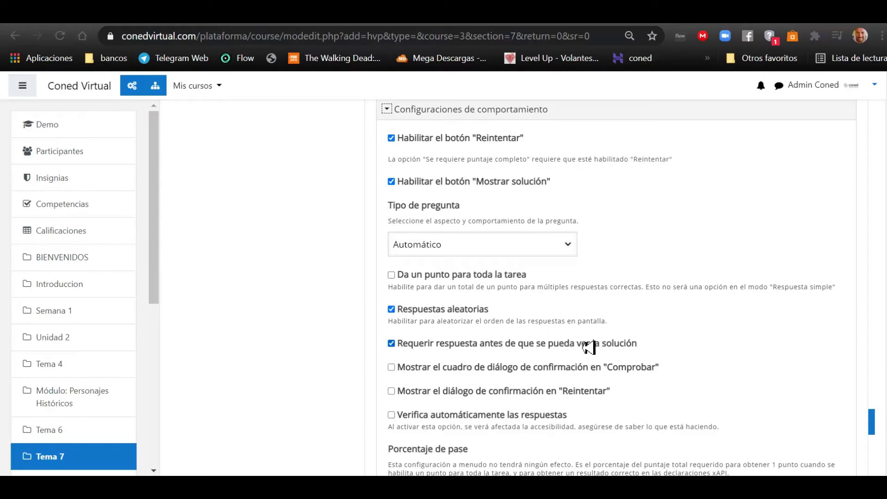
scroll(590, 348, down, 2)
scroll(575, 344, down, 3)
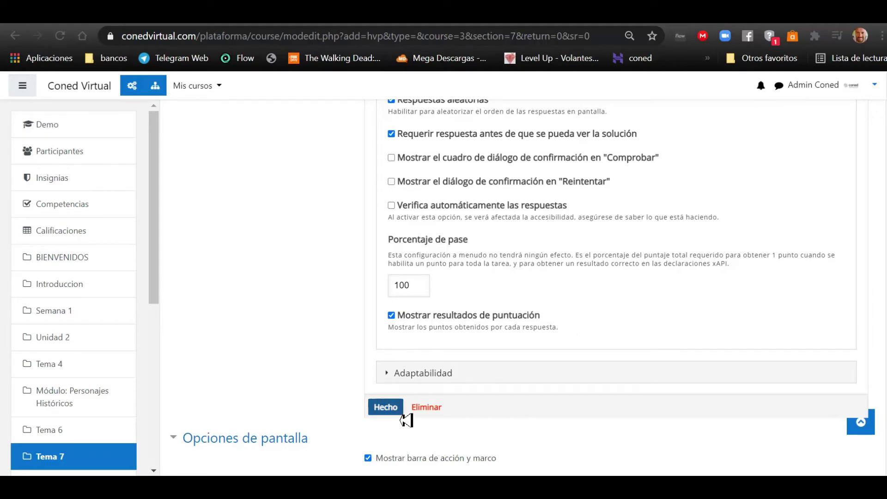
click(385, 407)
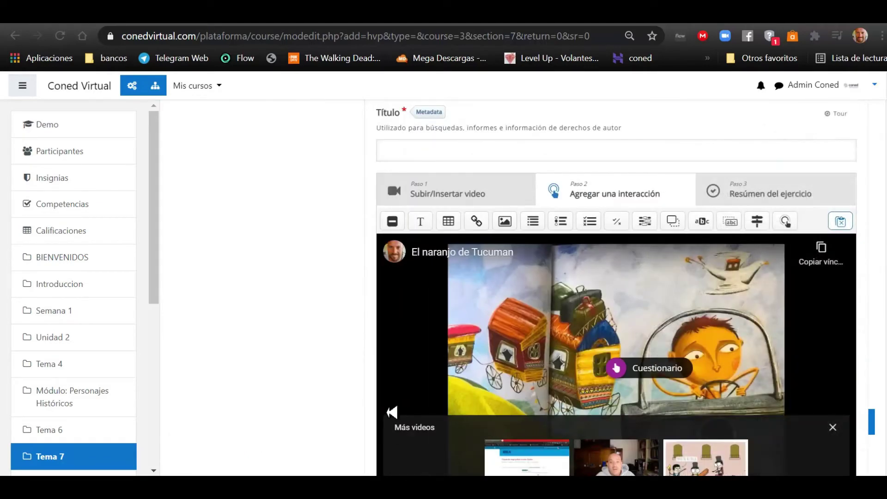
Move the Cuestionario button to the upper-right corner of the video image and advance the video to 0:36
scroll(325, 370, down, 2)
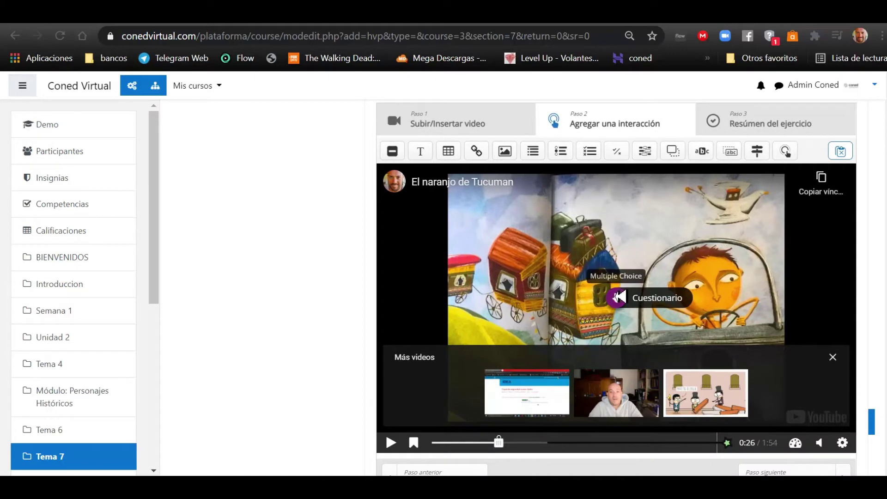
mouse_move(619, 298)
mouse_down()
mouse_move(700, 298)
mouse_move(459, 222)
mouse_move(466, 238)
mouse_move(532, 270)
mouse_move(780, 344)
mouse_move(791, 332)
mouse_move(807, 236)
mouse_up()
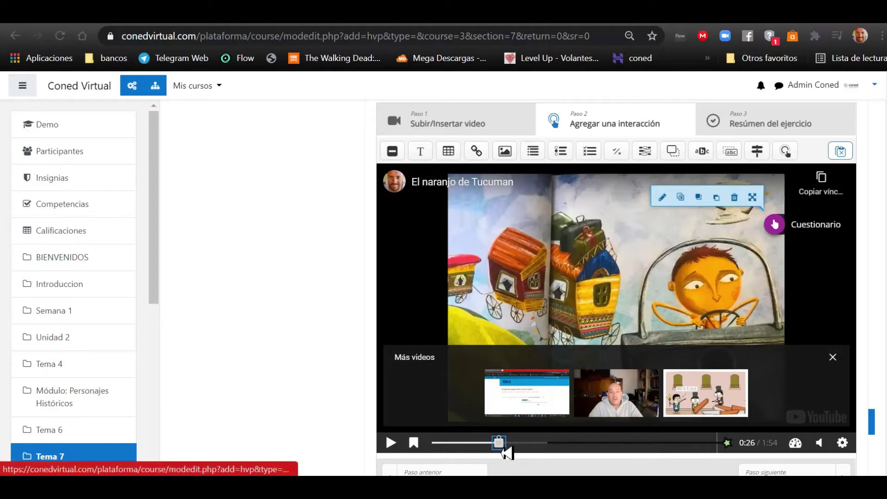
drag(507, 451, 533, 459)
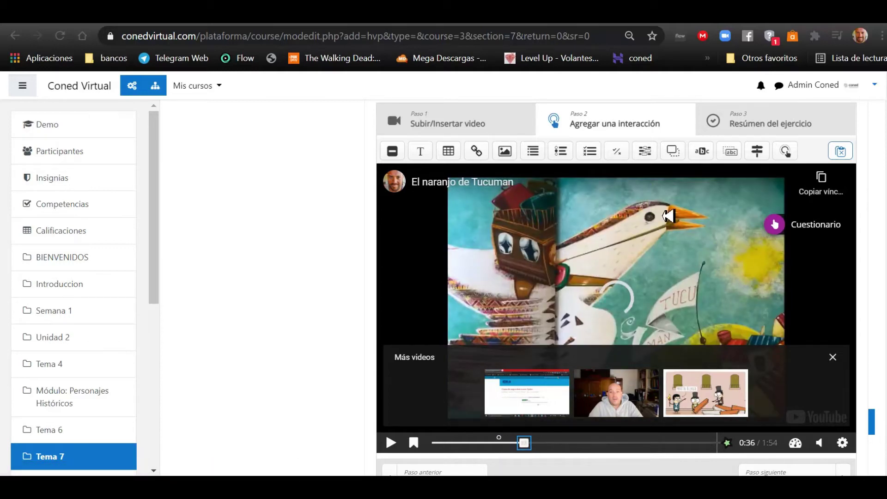
click(508, 154)
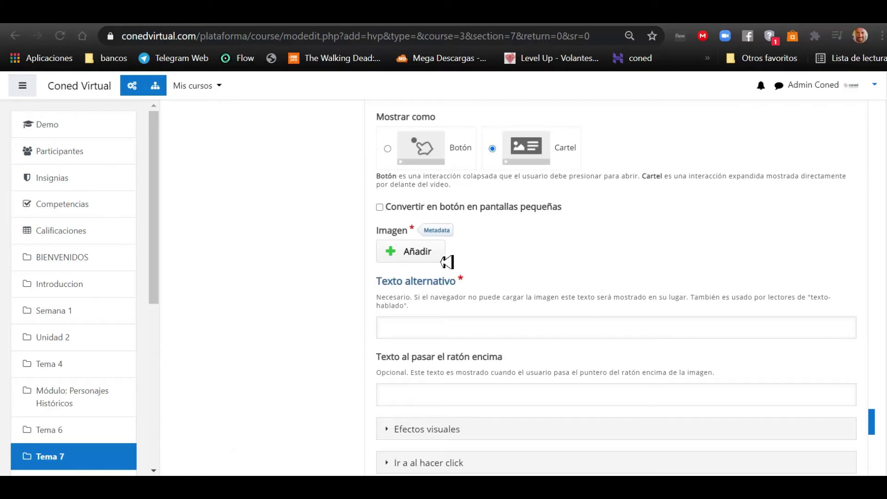
click(415, 252)
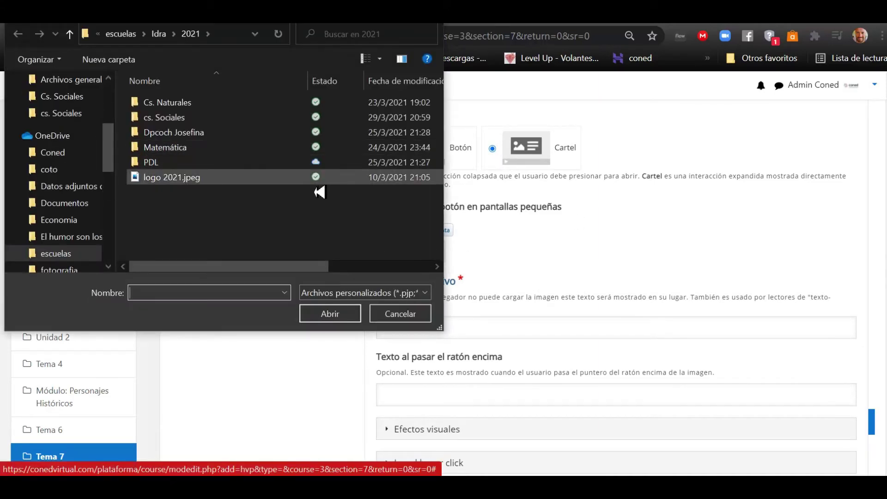
drag(108, 170, 123, 246)
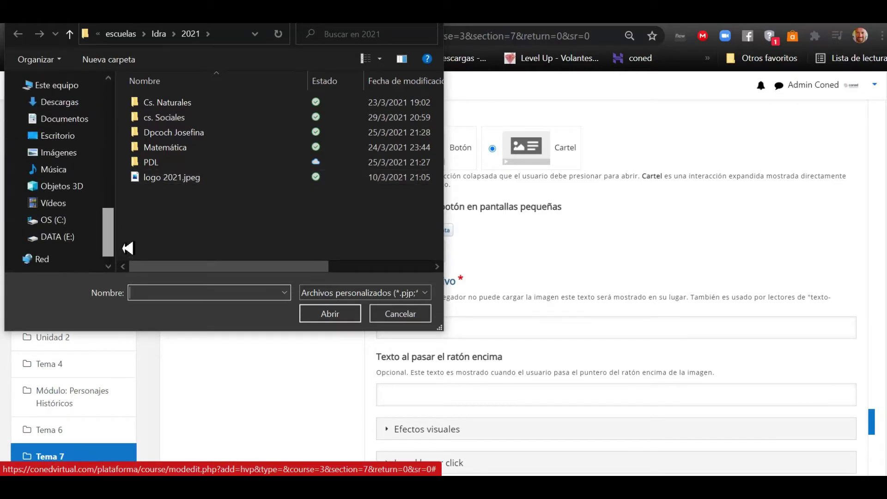
click(398, 316)
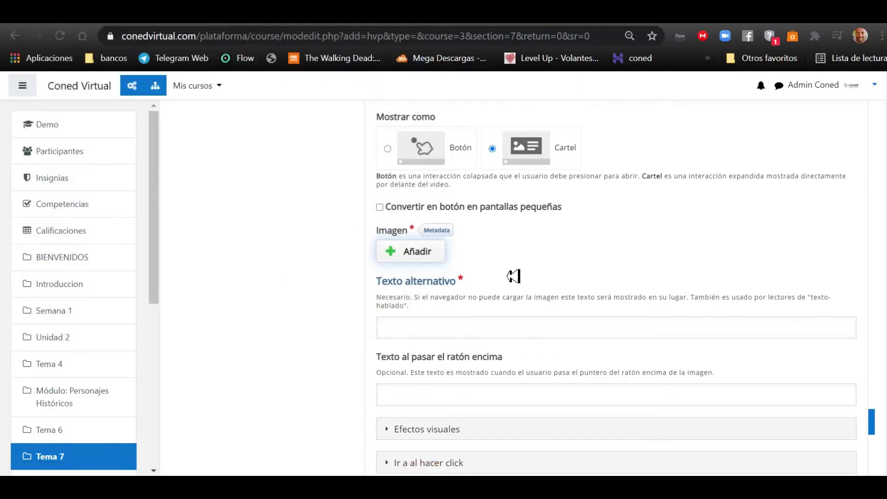
scroll(450, 327, down, 2)
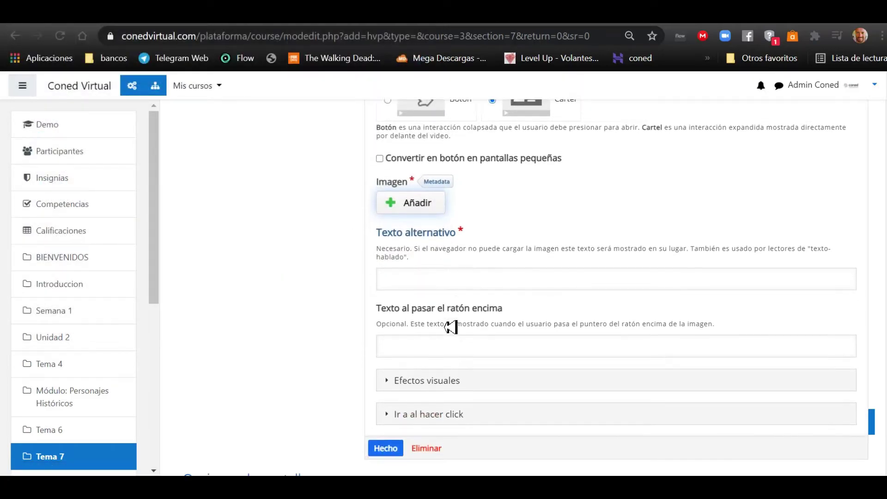
click(465, 359)
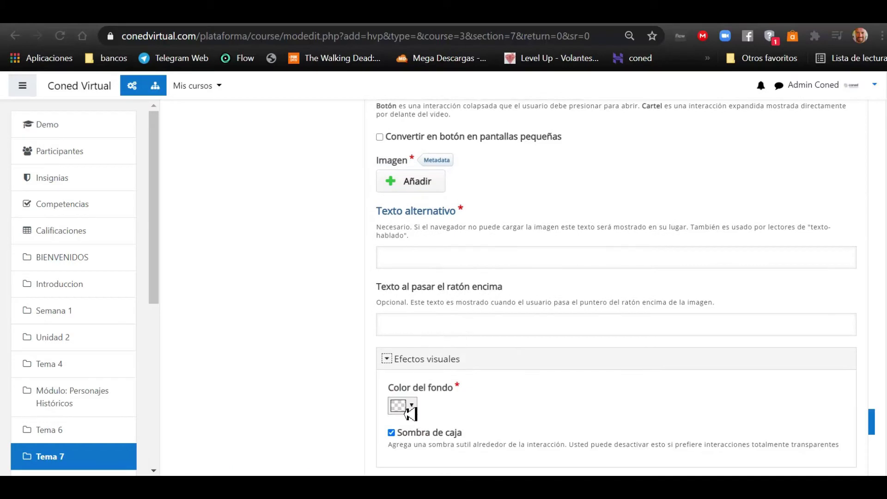
scroll(417, 351, down, 3)
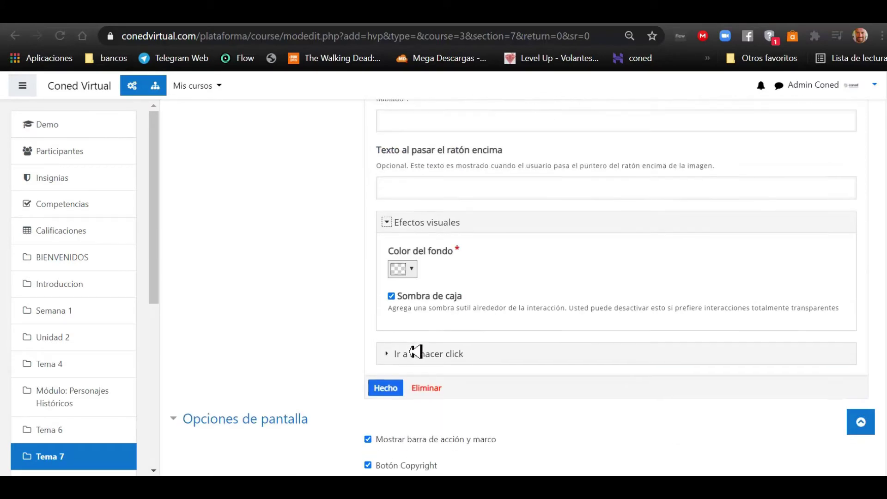
click(433, 359)
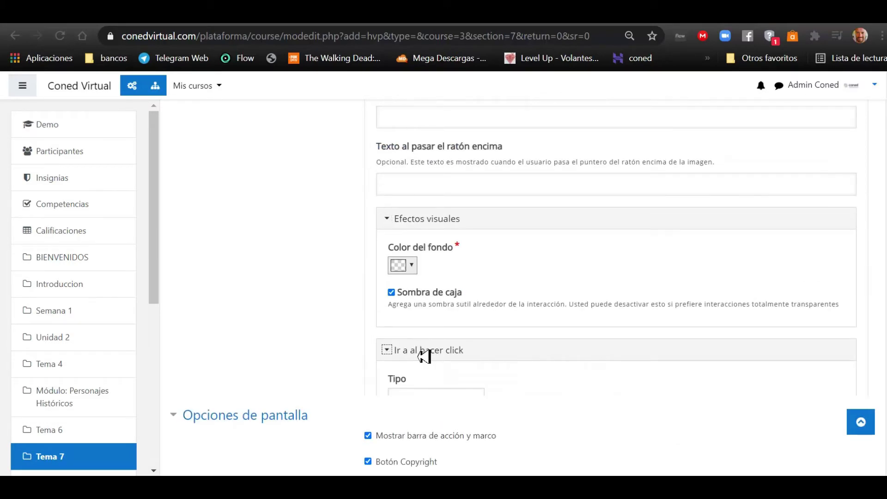
scroll(349, 291, down, 2)
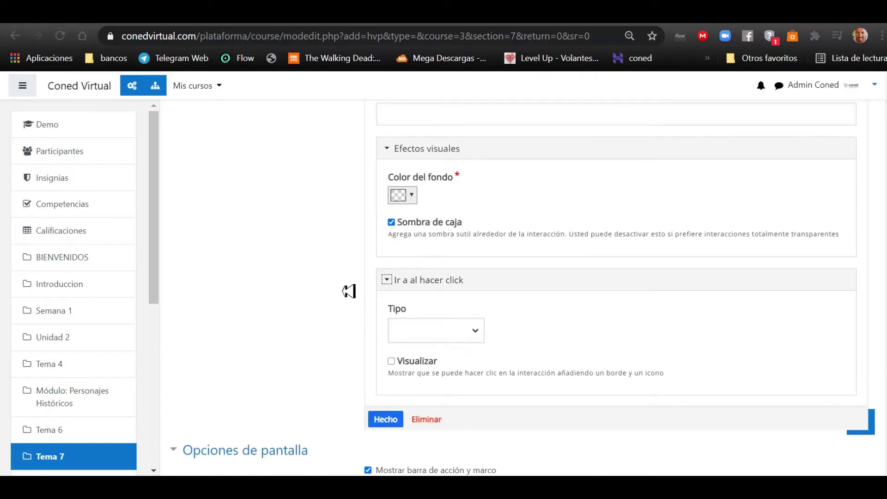
scroll(349, 291, up, 10)
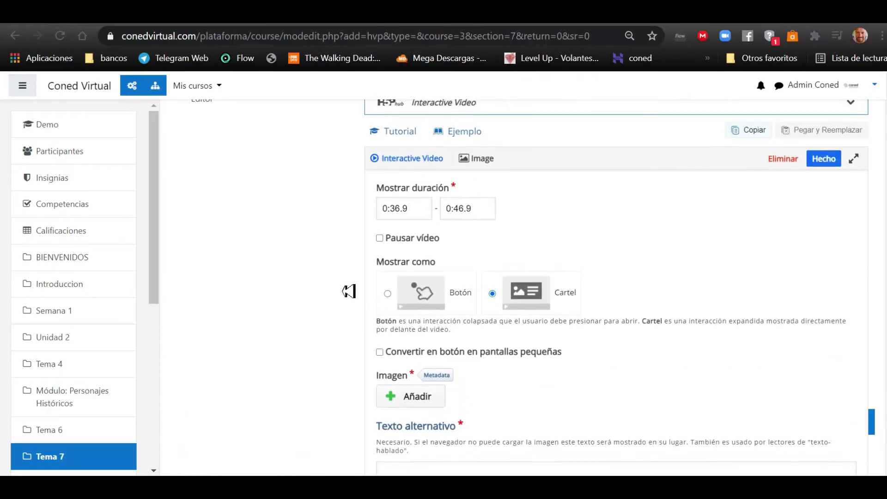
scroll(349, 291, up, 1)
scroll(349, 291, down, 10)
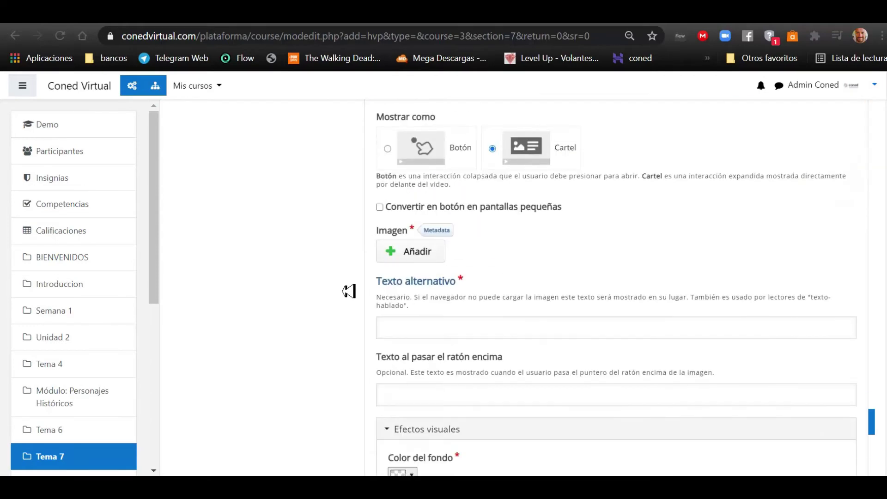
click(426, 420)
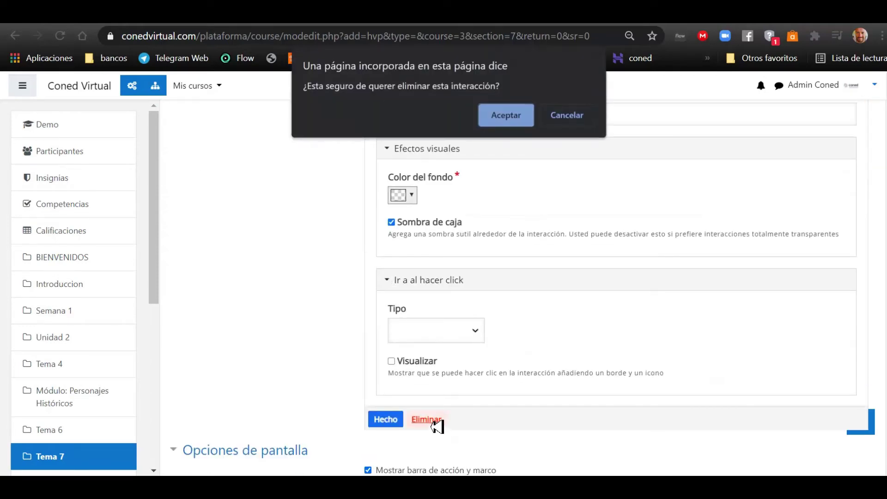
click(506, 124)
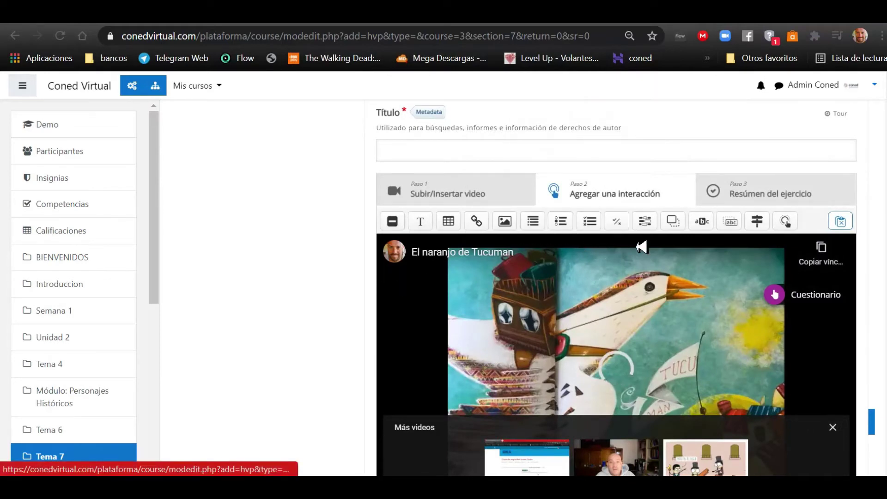
Add a Fill in the Blanks interaction at 0:36.9 that pauses the video and is displayed as Cartel
click(645, 222)
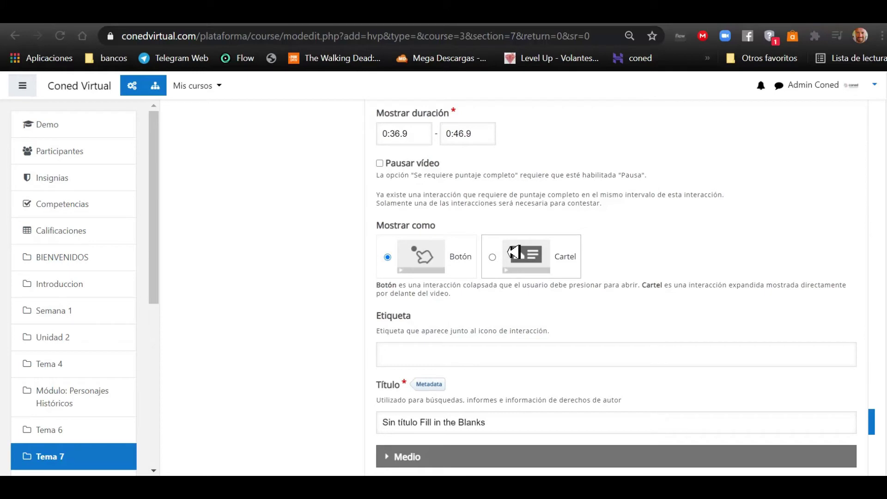
scroll(483, 202, up, 2)
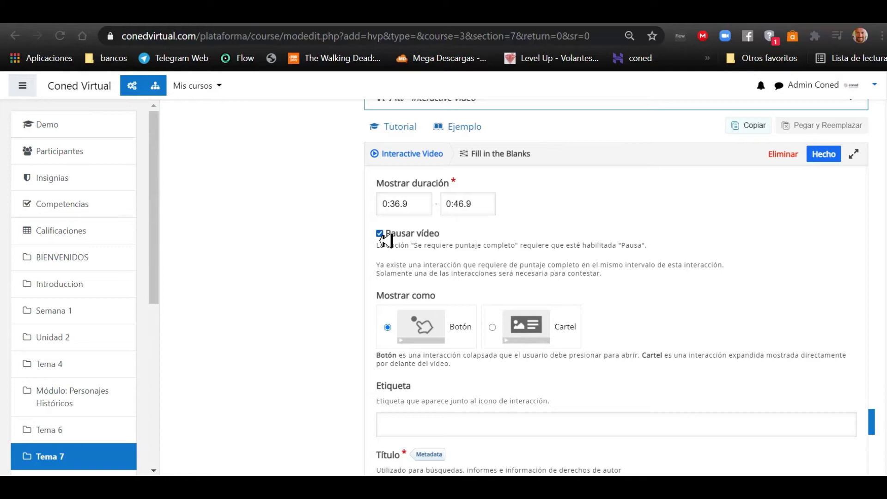
click(540, 350)
scroll(451, 320, down, 5)
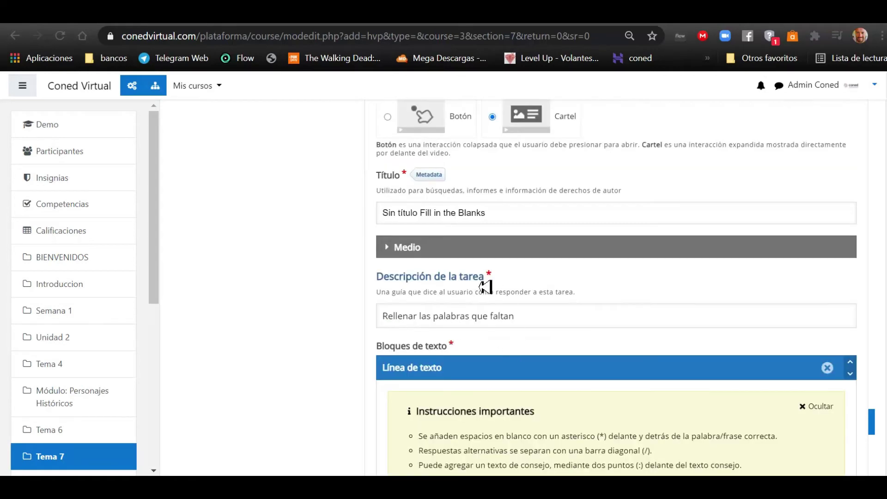
Copy the three lines of the important instructions into the text block of the Fill in the Blanks question
scroll(483, 322, down, 3)
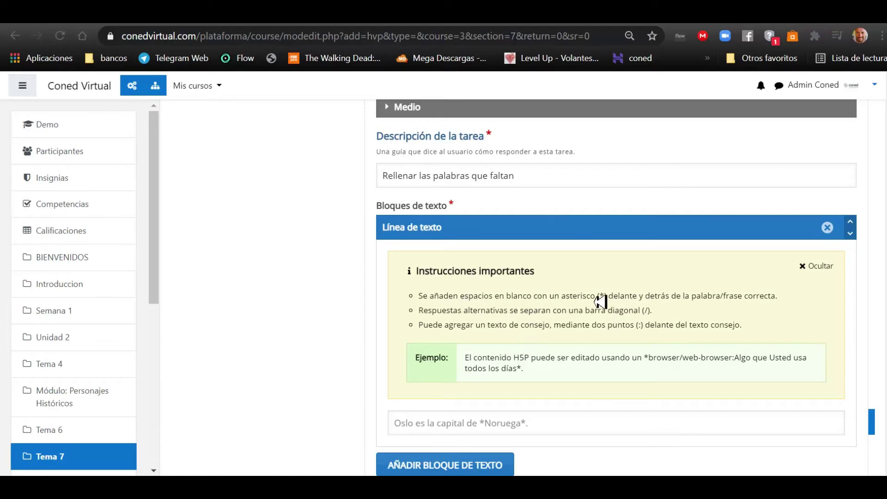
drag(603, 298, 567, 298)
click(608, 305)
scroll(601, 314, down, 2)
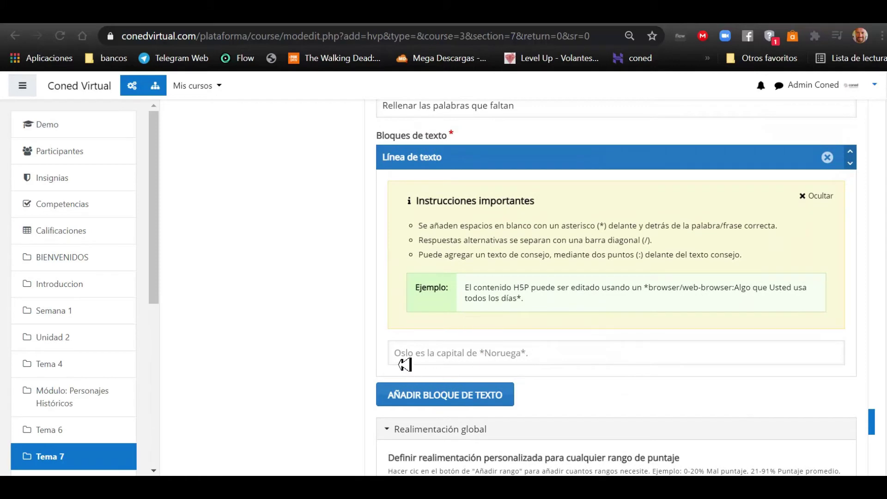
click(526, 362)
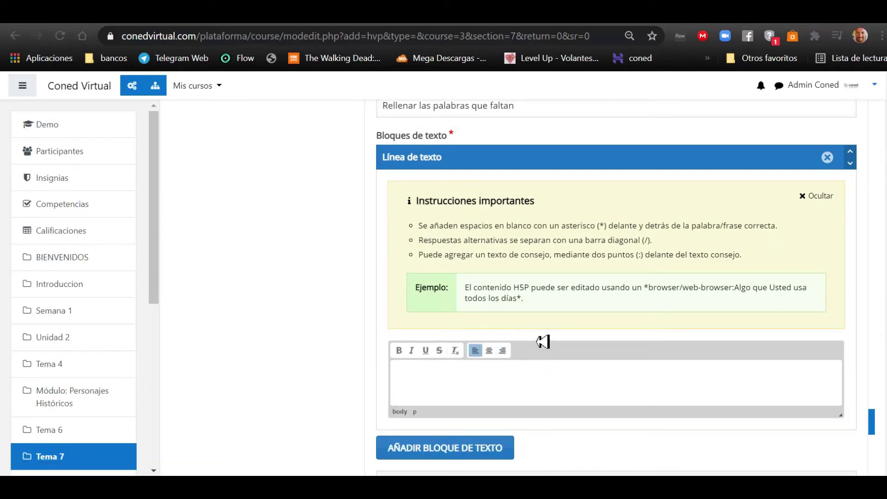
scroll(538, 333, down, 2)
scroll(538, 333, up, 1)
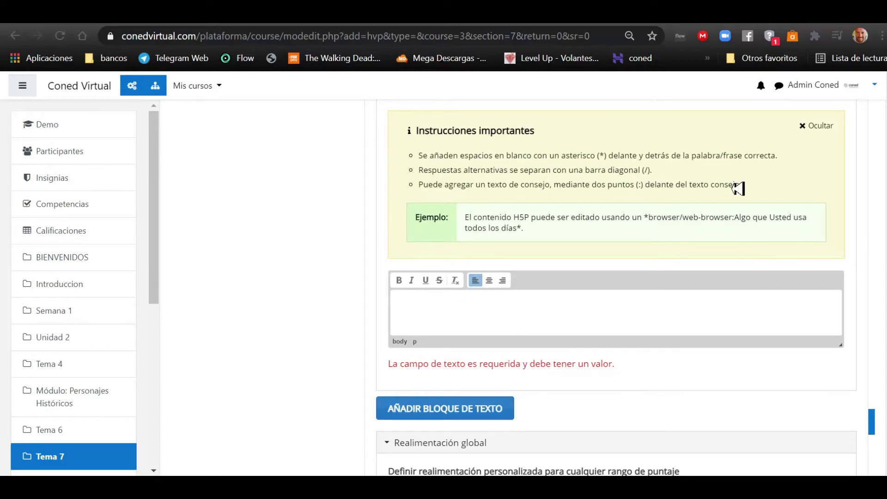
drag(744, 188, 406, 158)
key(ctrl+c)
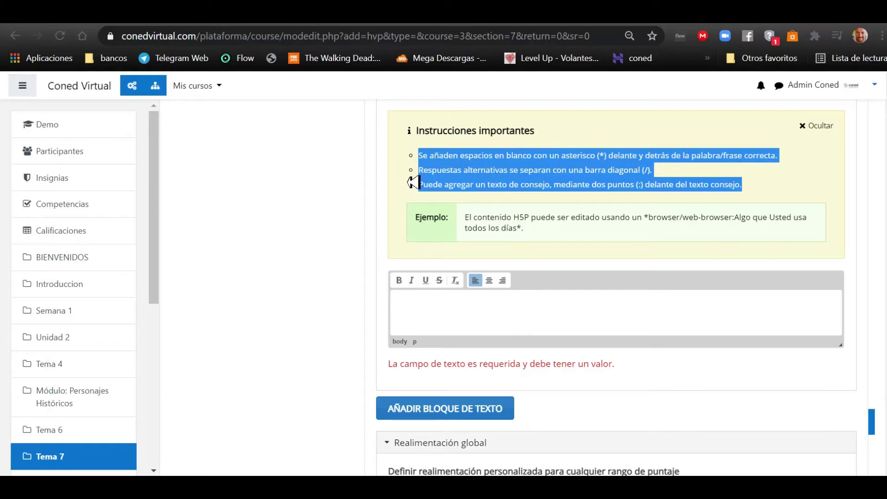
click(475, 315)
key(ctrl+v)
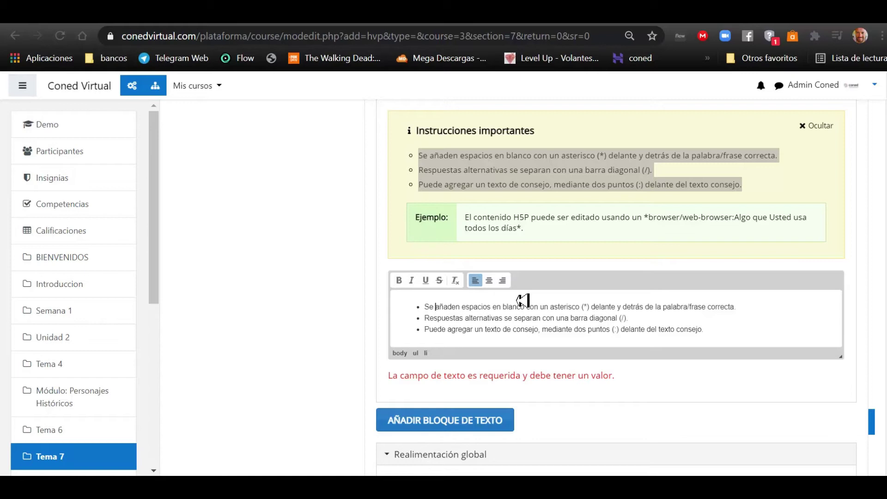
Mark the words "añaden", "alternativas" and "texto" as blanks by enclosing each one in asterisks
text(*)
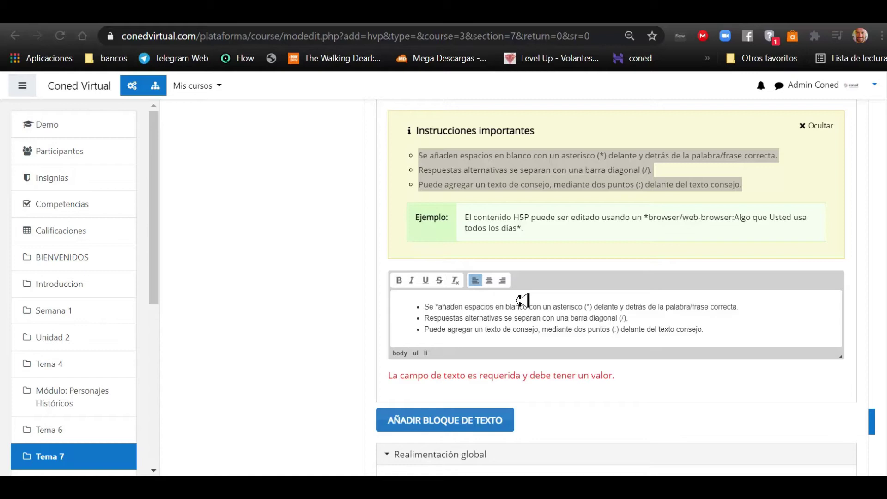
text(*)
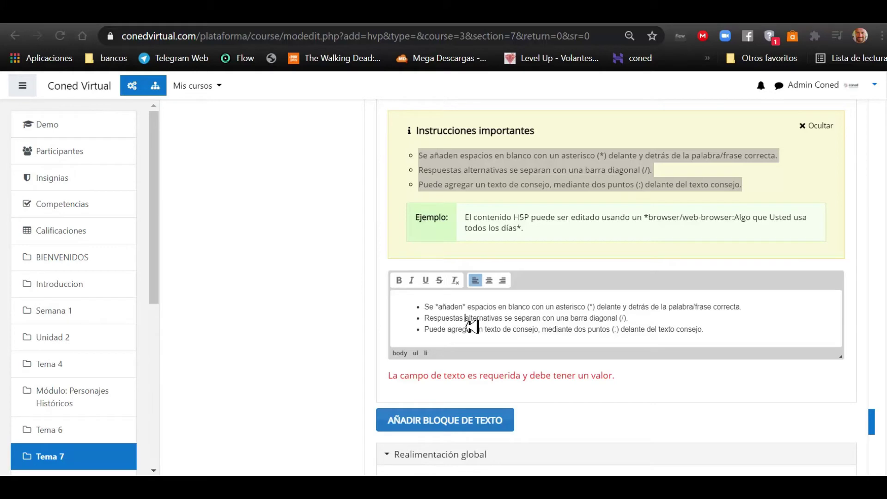
text(*)
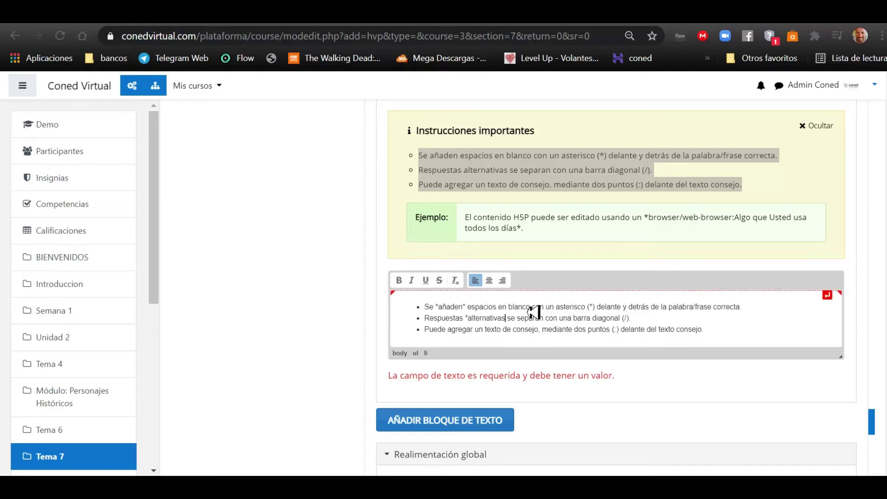
text(*)
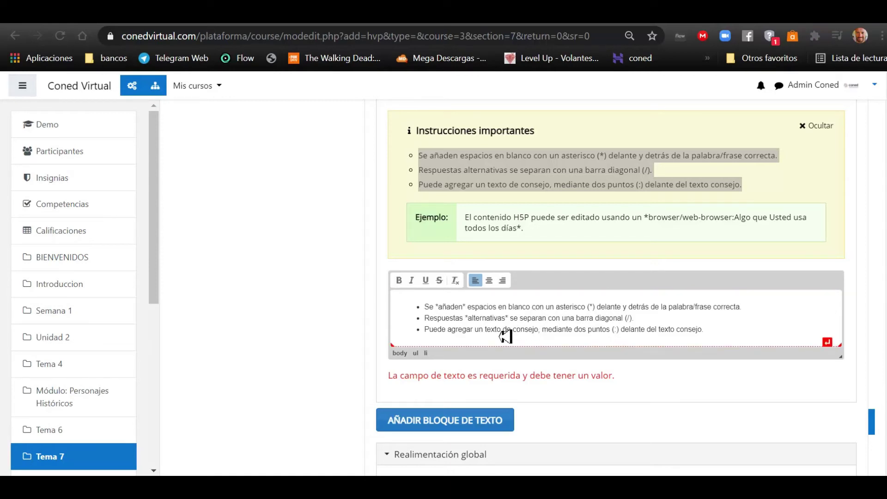
click(503, 330)
text(*)
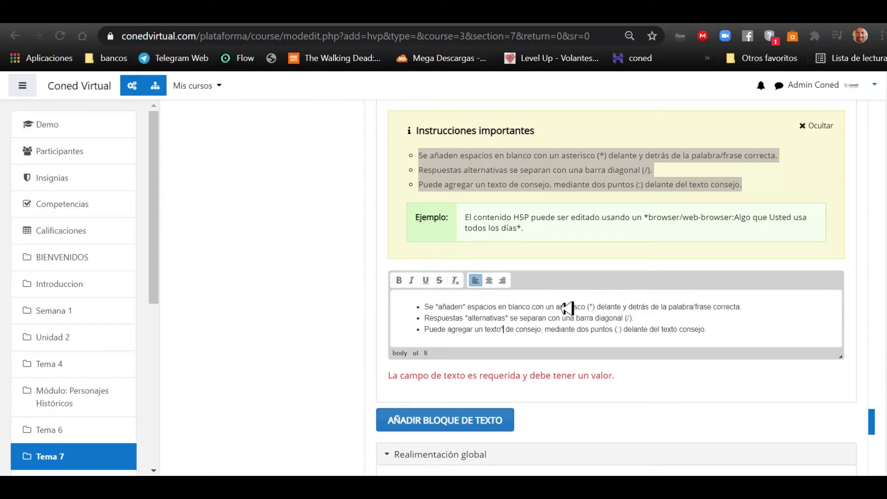
click(486, 331)
text(*)
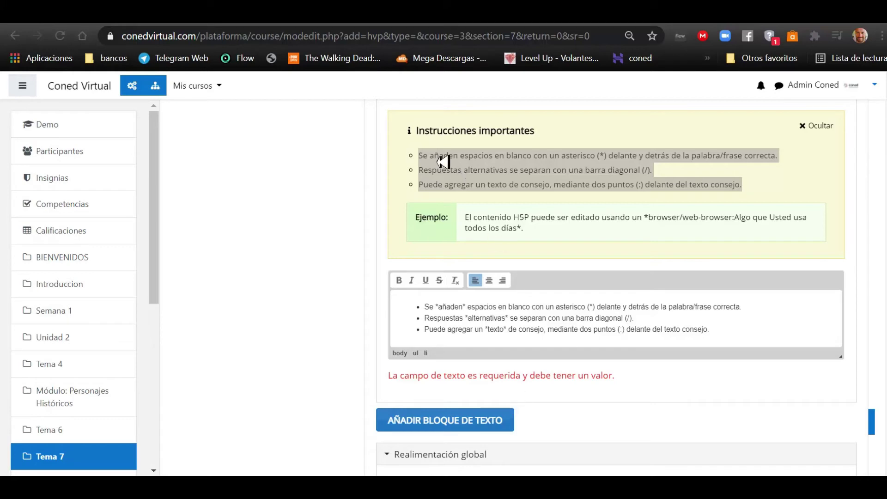
click(462, 190)
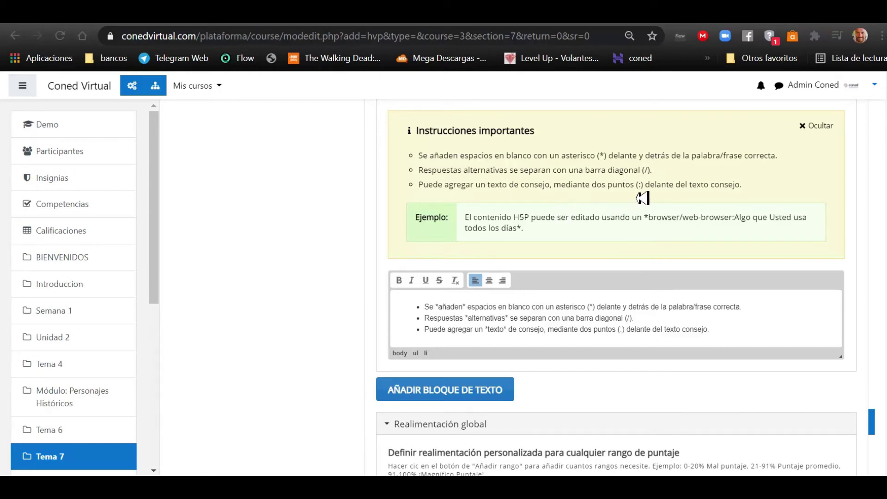
scroll(642, 198, down, 1)
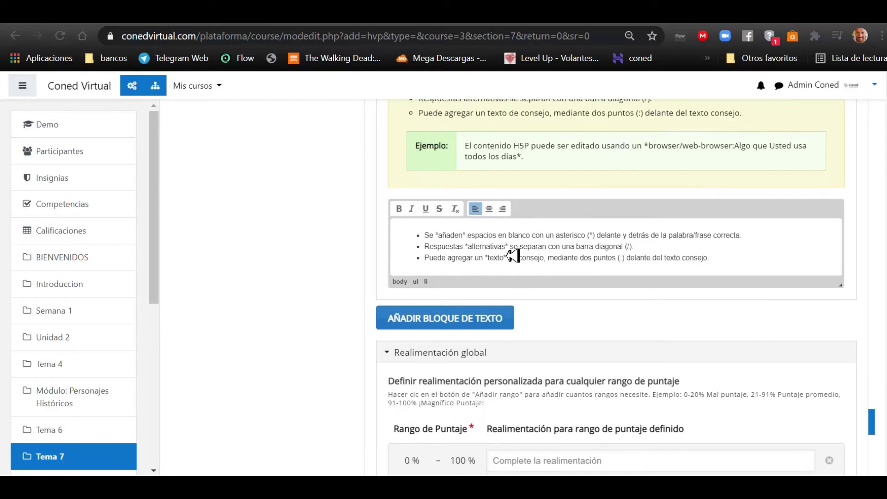
scroll(513, 256, down, 1)
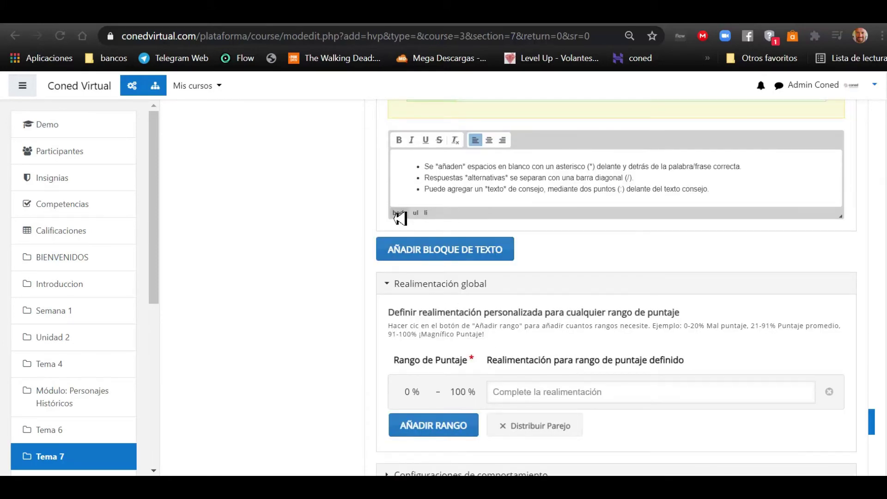
click(444, 252)
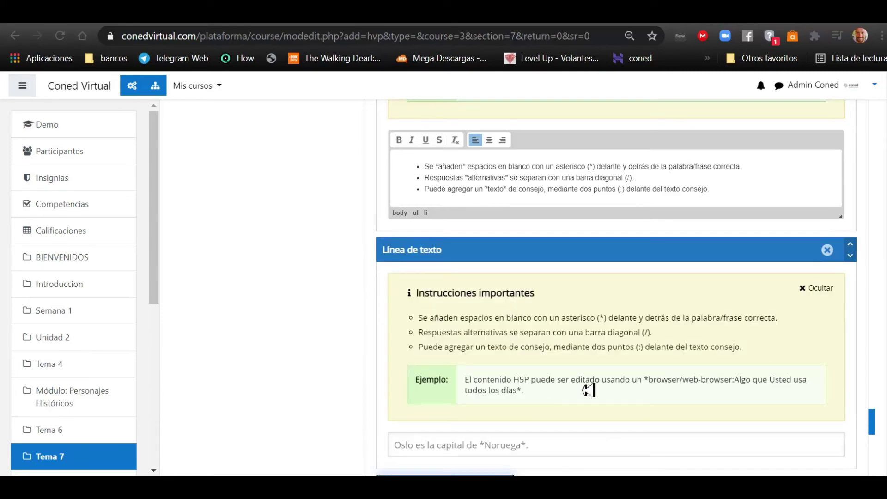
click(827, 250)
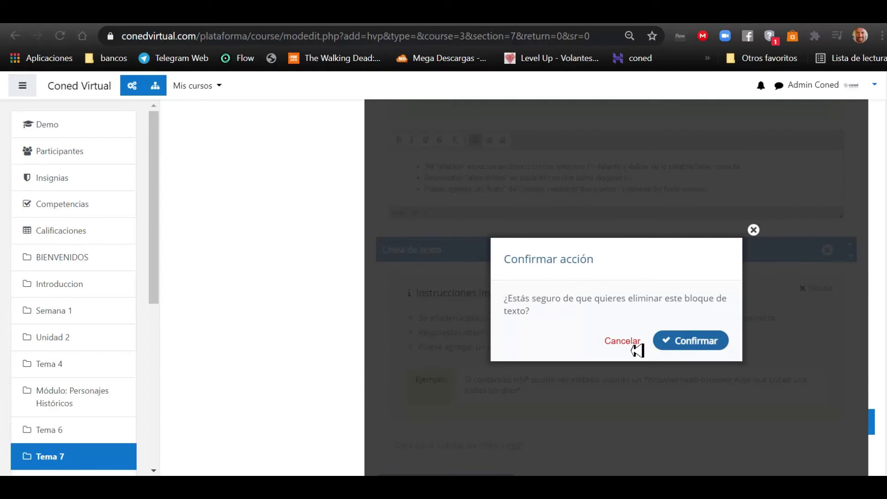
click(672, 343)
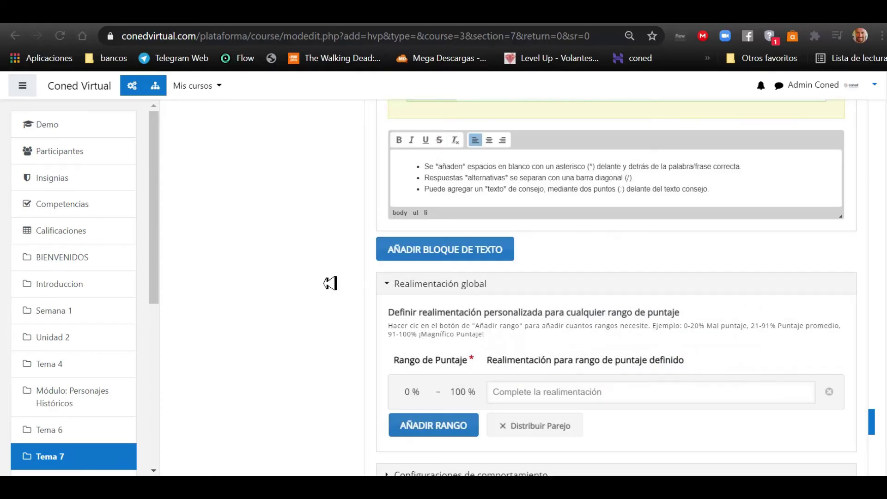
Finish the Fill in the Blanks interaction, leaving its overall feedback and behaviour settings at their defaults
scroll(330, 283, down, 4)
scroll(450, 335, up, 1)
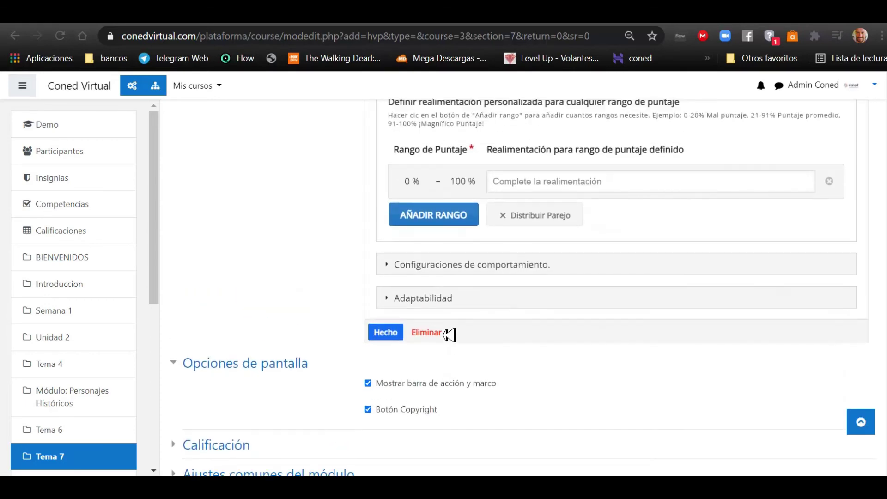
click(392, 337)
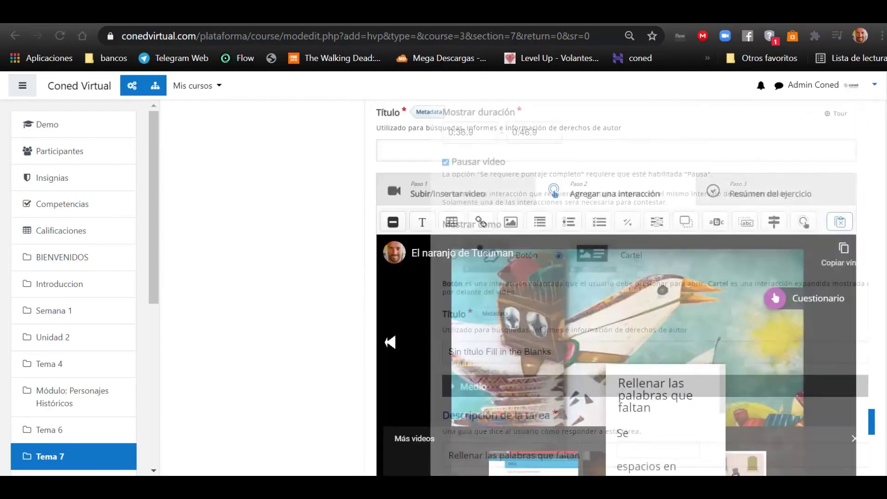
Move the fill-in-the-blanks box to the upper-left part of the video image and enlarge it to fit its full text and revisar button
scroll(640, 416, down, 5)
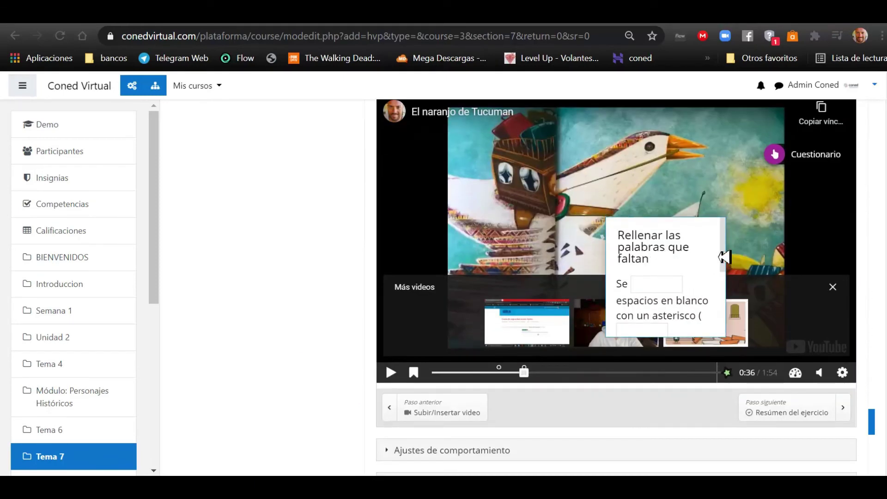
click(735, 261)
drag(737, 261, 739, 267)
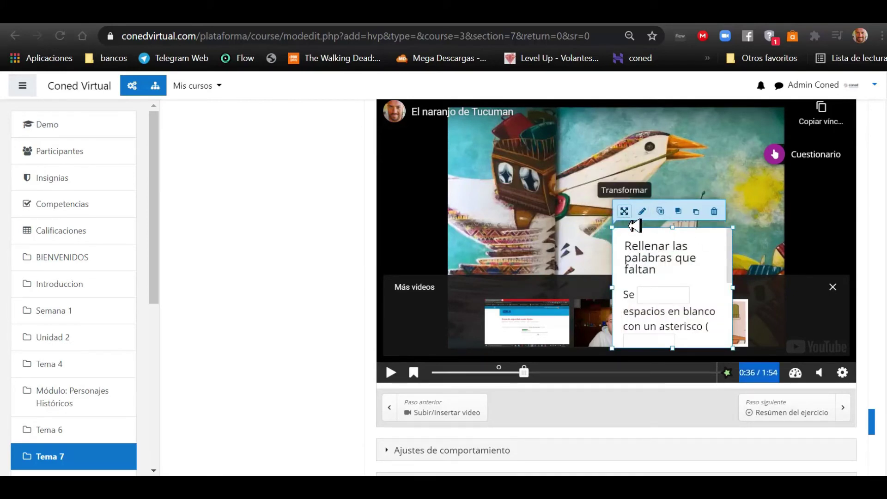
drag(674, 289, 675, 222)
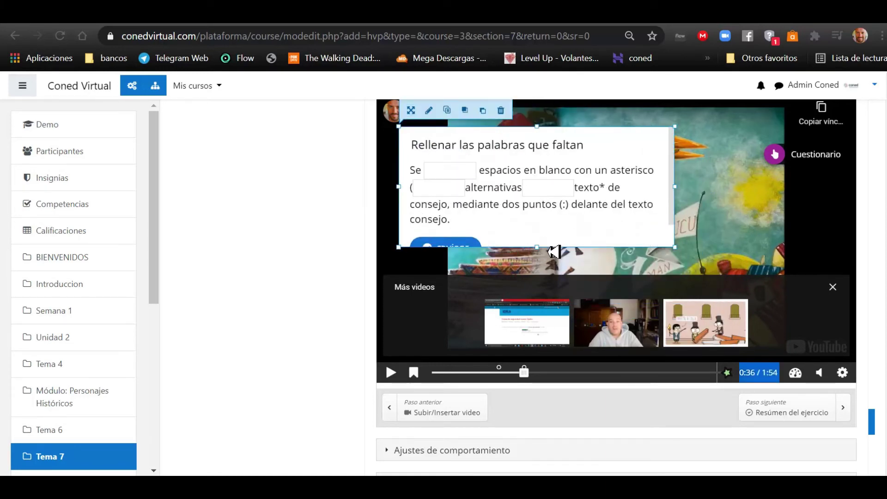
drag(544, 259, 545, 274)
scroll(692, 364, up, 3)
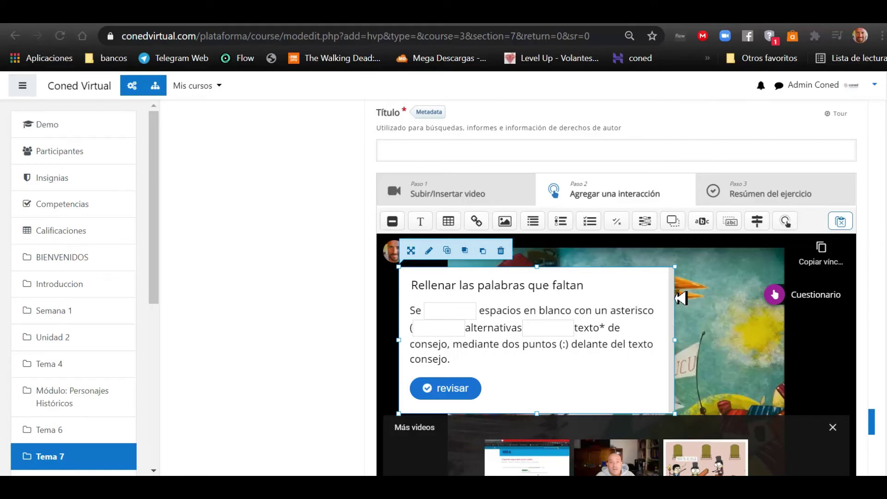
Try to save the activity and return to the course
scroll(451, 291, down, 8)
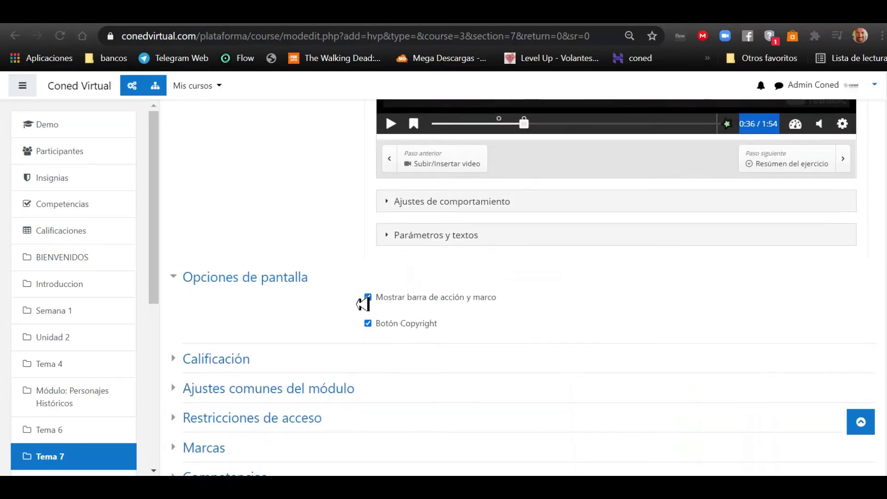
scroll(363, 303, down, 4)
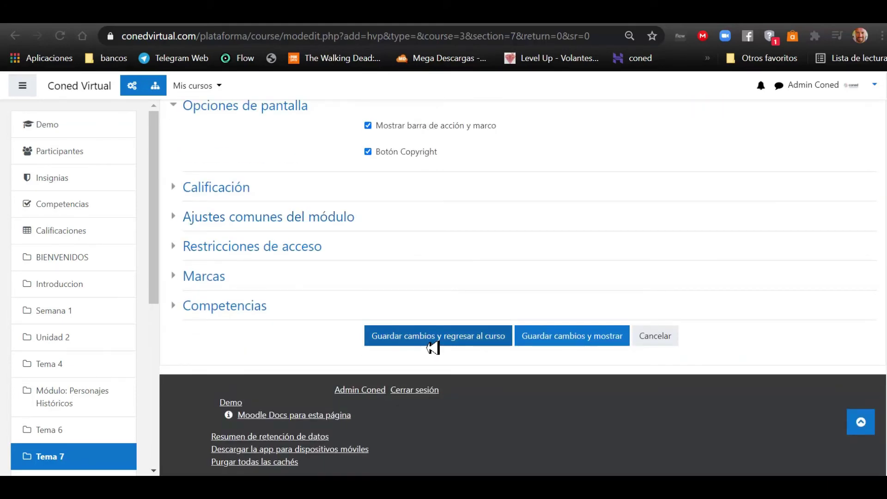
click(433, 345)
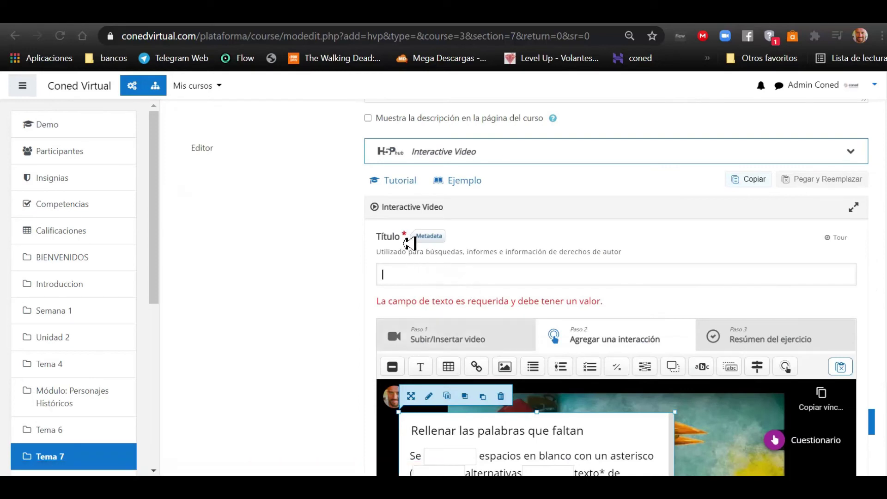
Set the interactive video's title to "Demo", then save the changes and return to the course
click(425, 281)
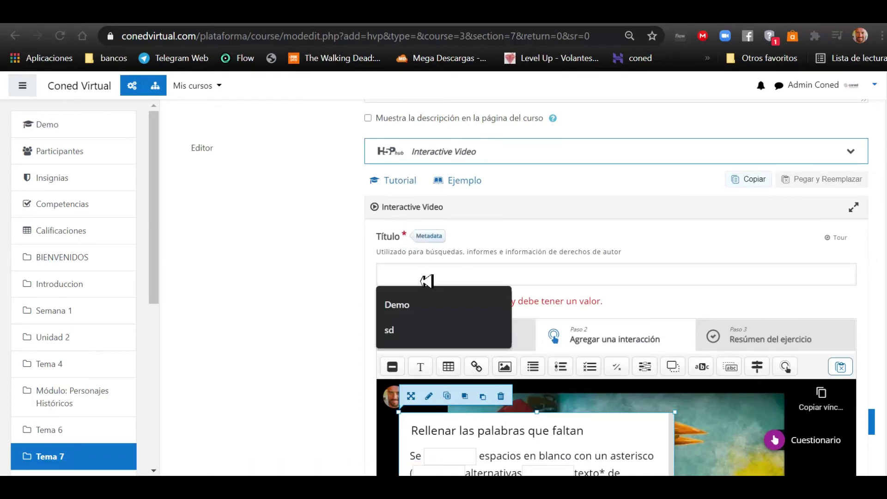
click(467, 304)
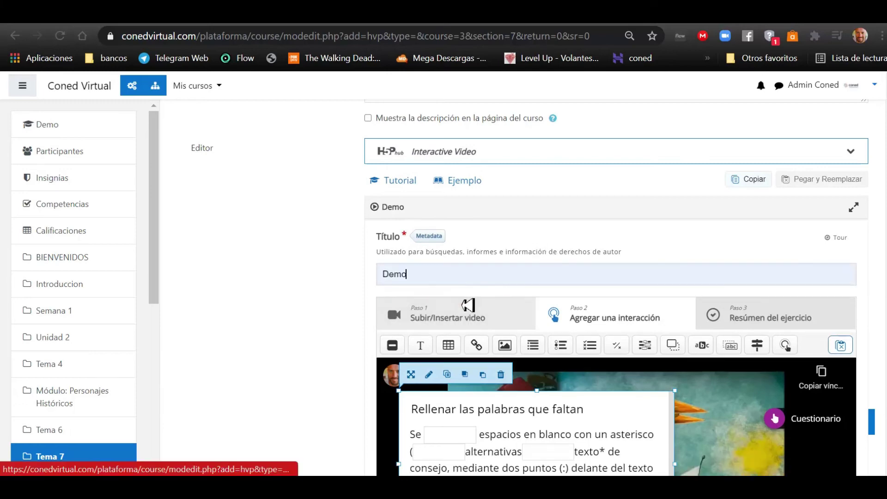
scroll(380, 305, down, 10)
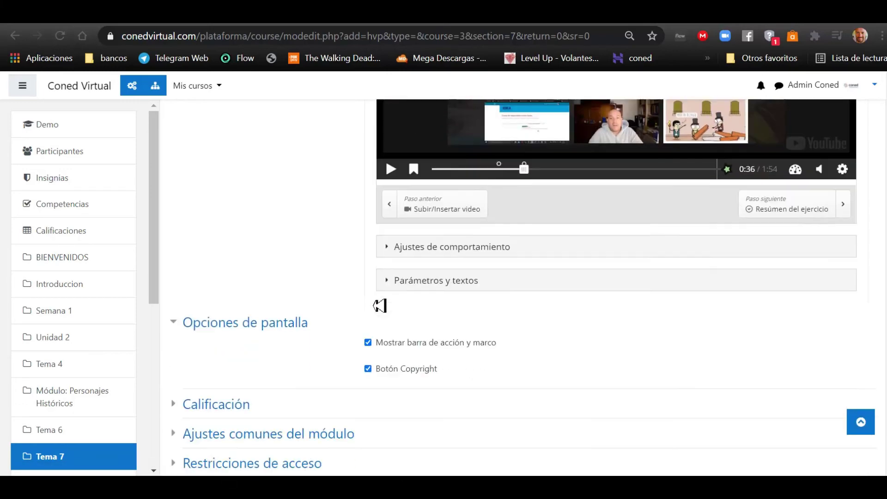
scroll(380, 306, down, 3)
click(438, 387)
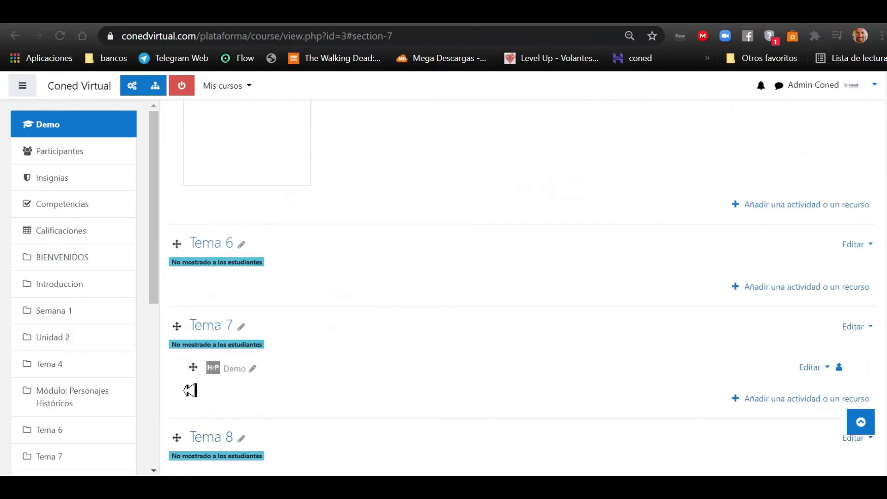
Open the Demo activity in Tema 7 and examine the interactive video's player and interaction markers
click(246, 374)
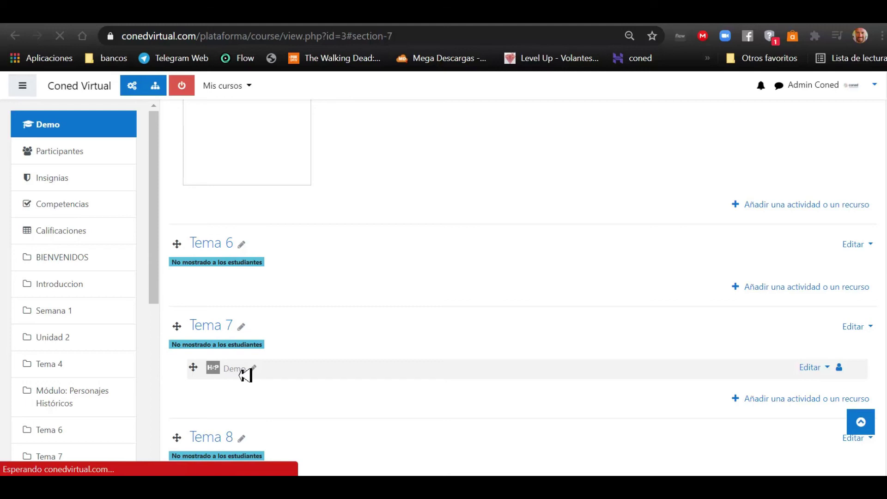
click(244, 369)
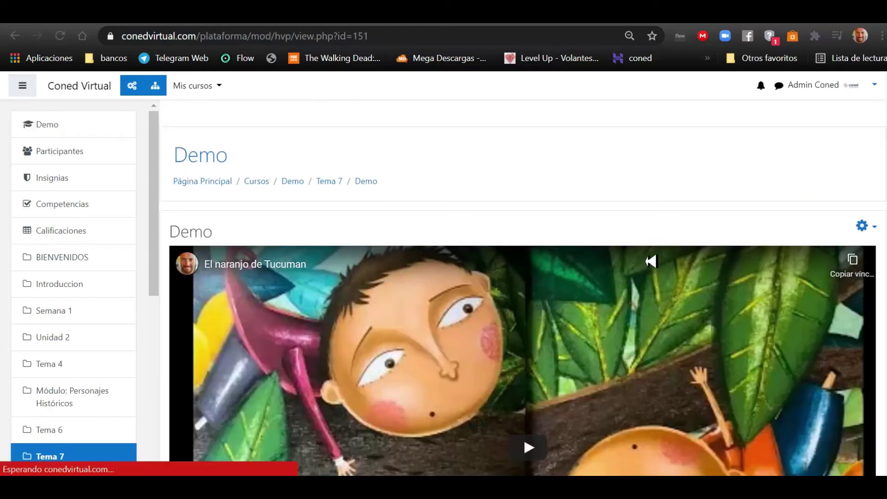
scroll(596, 340, down, 3)
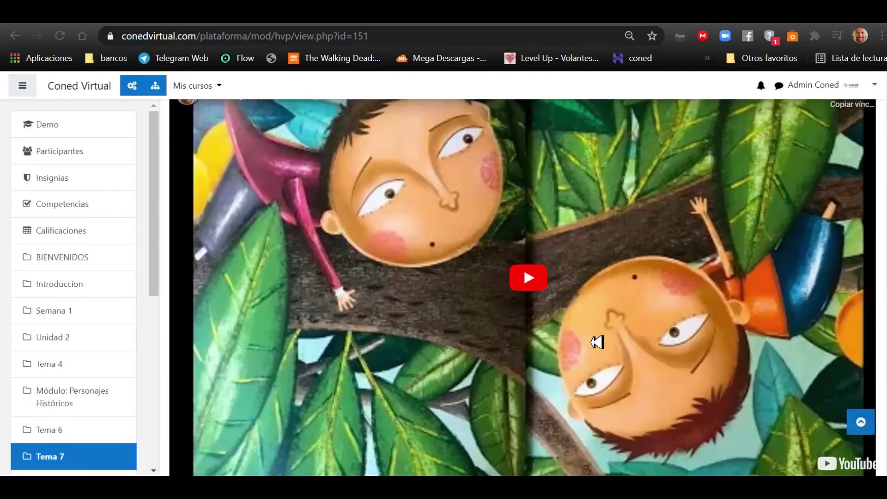
scroll(596, 340, down, 1)
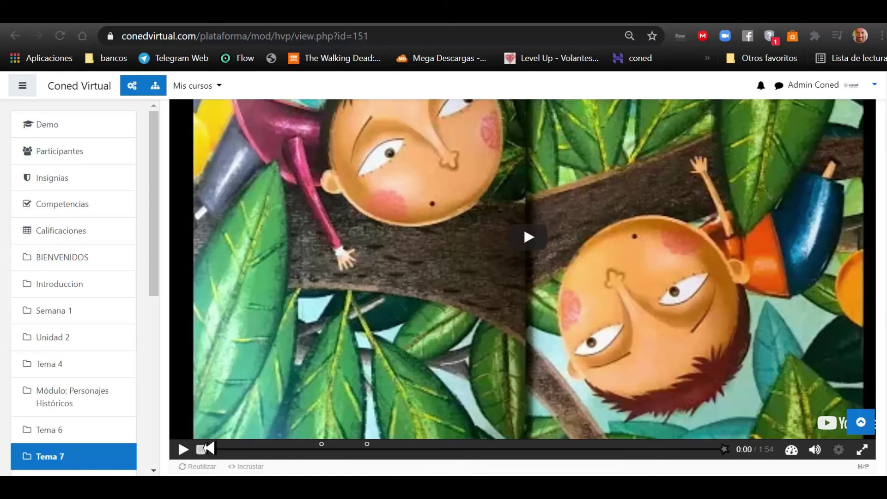
Advance the video to the first interaction marker, open its Cuestionario and check the answer "incorrecta"
drag(204, 452, 308, 474)
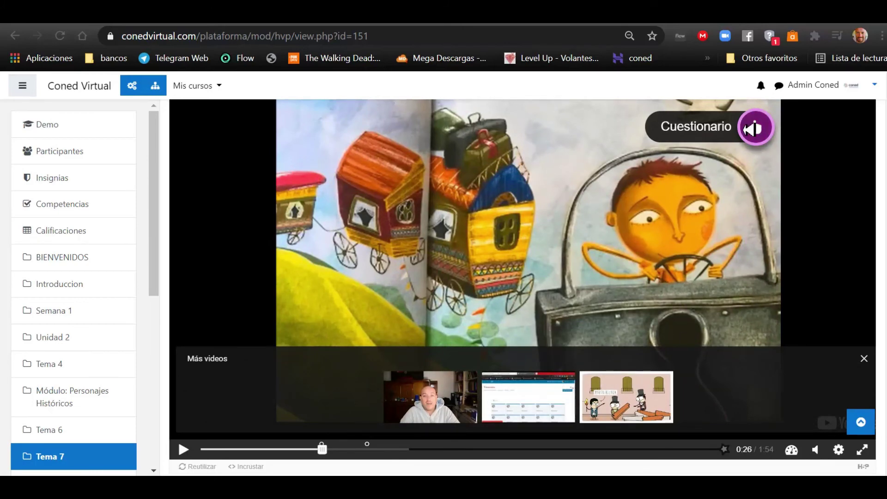
click(756, 127)
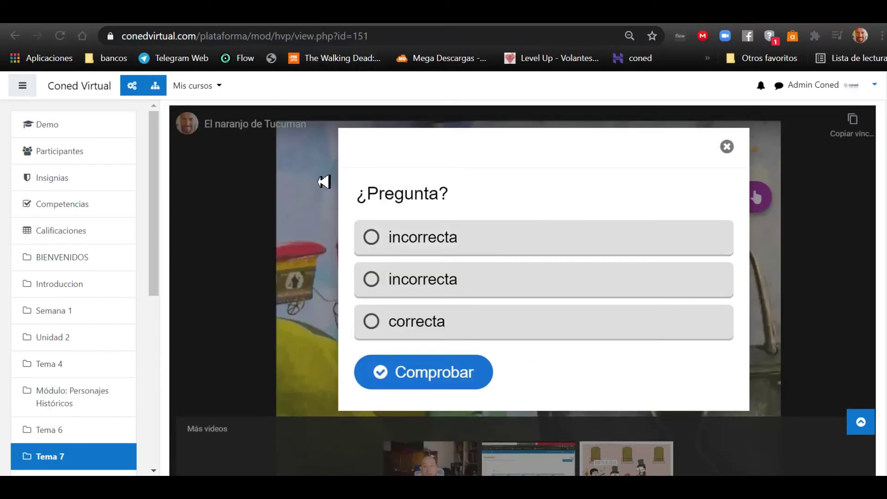
click(378, 243)
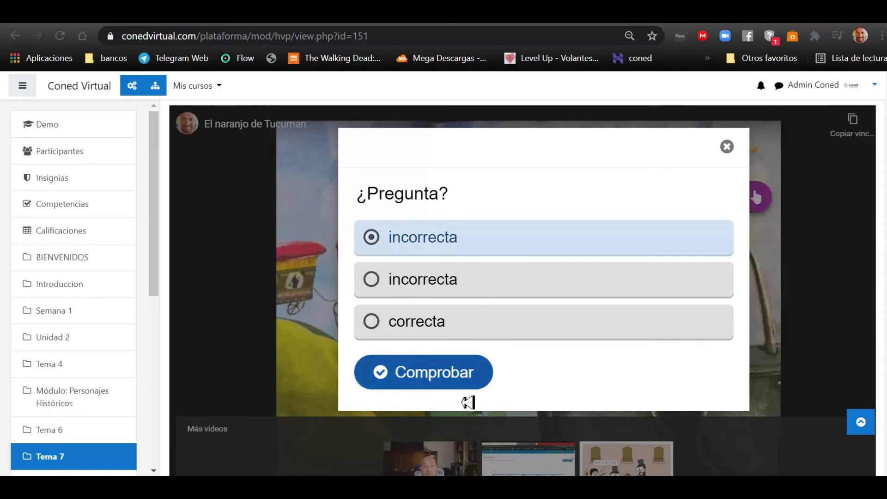
click(457, 374)
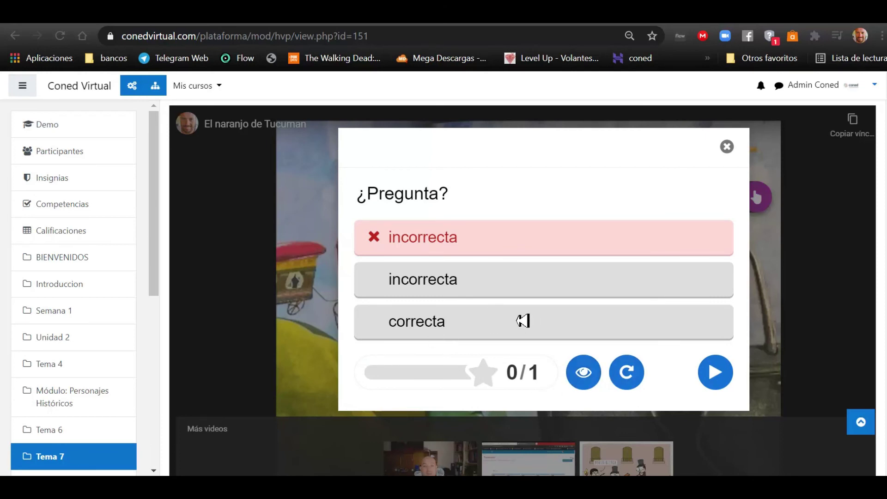
Retry the multiple-choice question with the answer "correcta" and continue the video
click(628, 374)
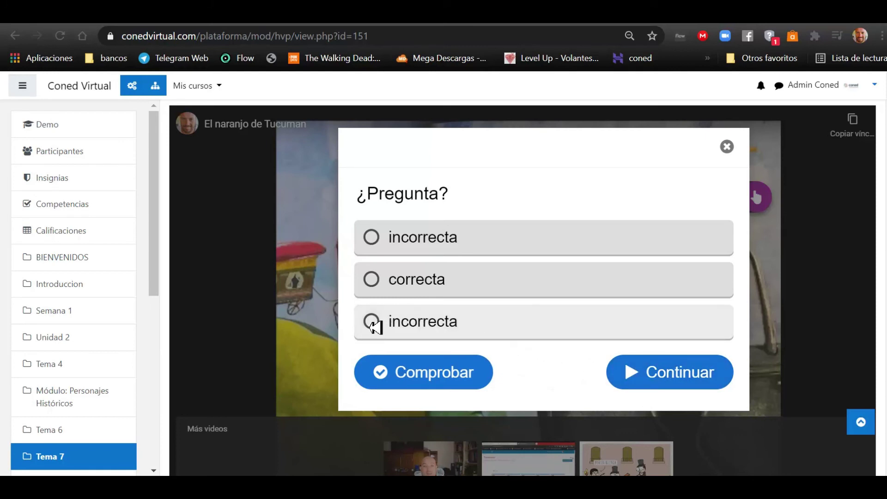
click(402, 279)
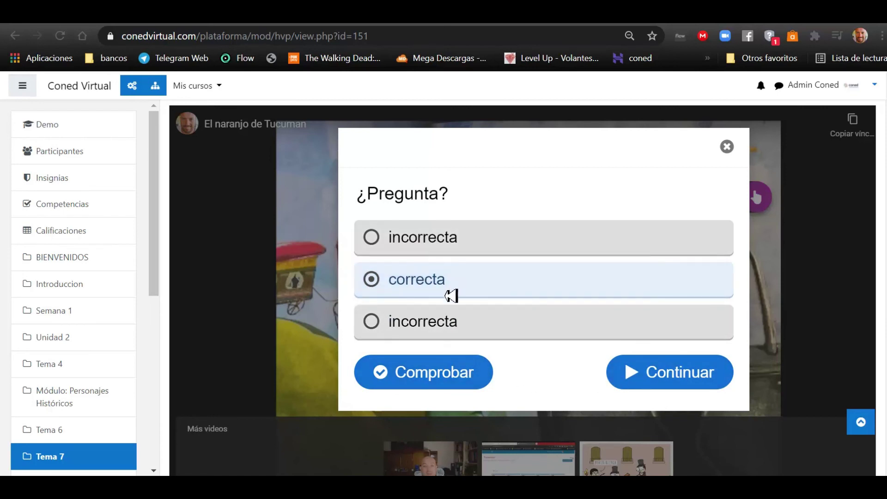
scroll(687, 380, down, 5)
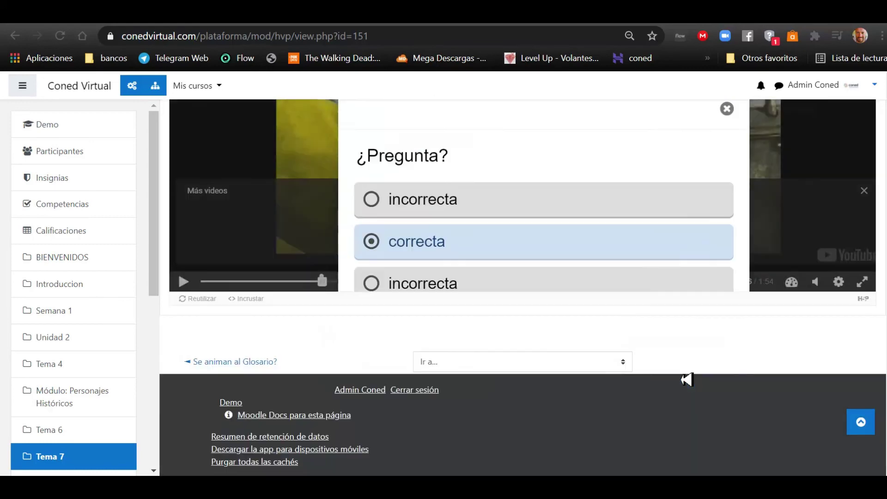
scroll(576, 291, up, 5)
scroll(570, 332, down, 1)
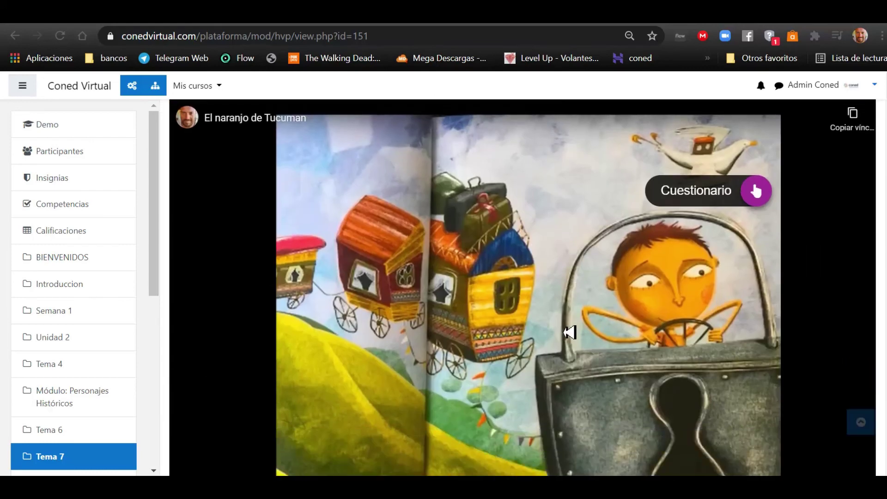
Let the video play to the fill-in-the-blanks interaction, enter "texto" in the third blank and check the answers
scroll(570, 333, down, 2)
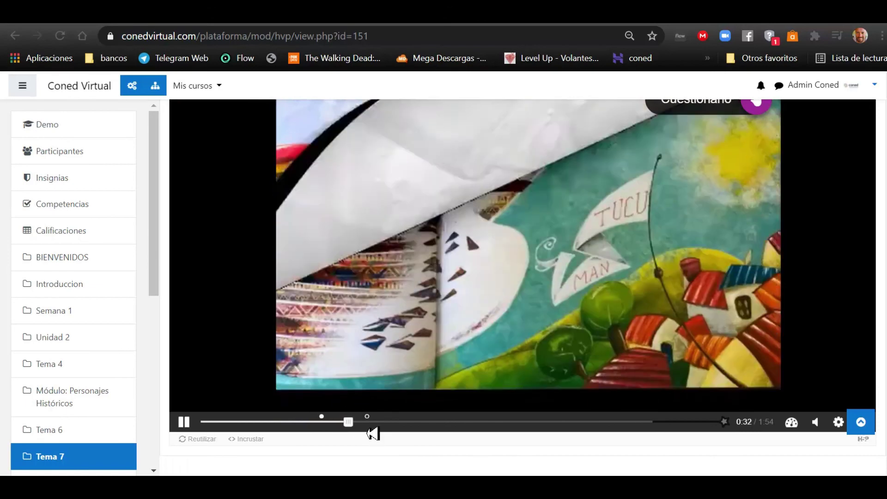
scroll(452, 470, up, 2)
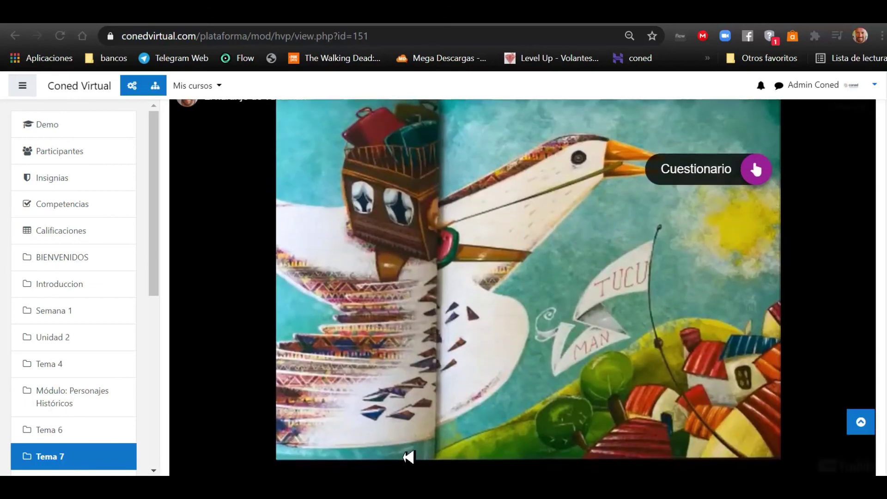
scroll(409, 456, down, 3)
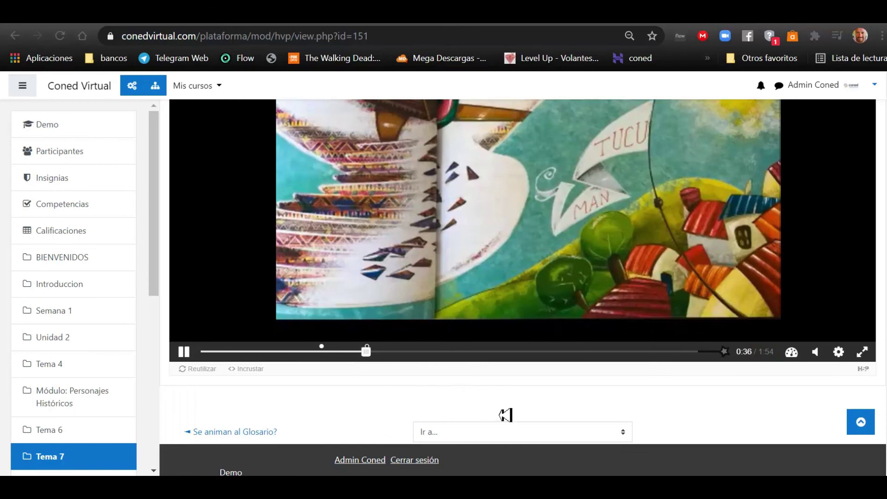
scroll(505, 415, up, 5)
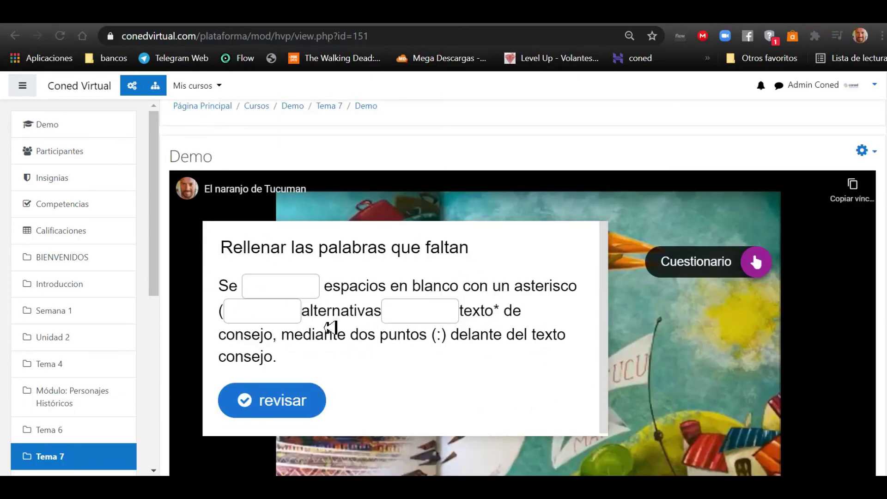
click(425, 317)
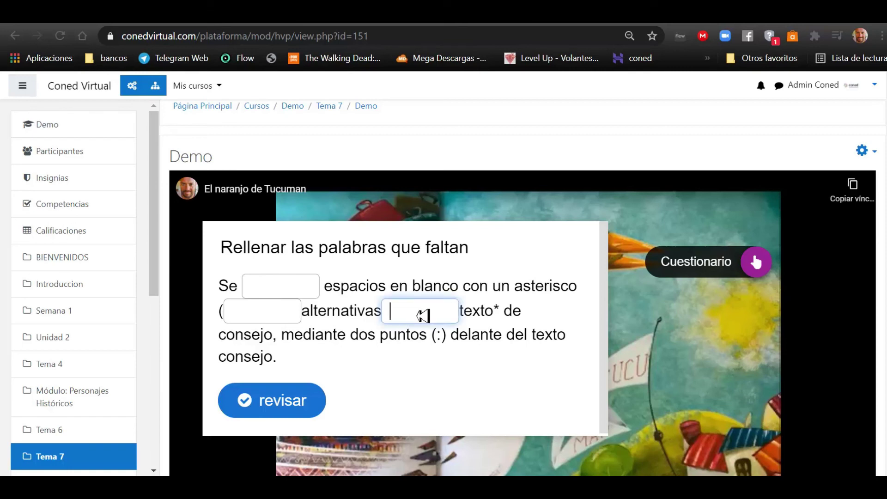
text(texto)
key(Tab)
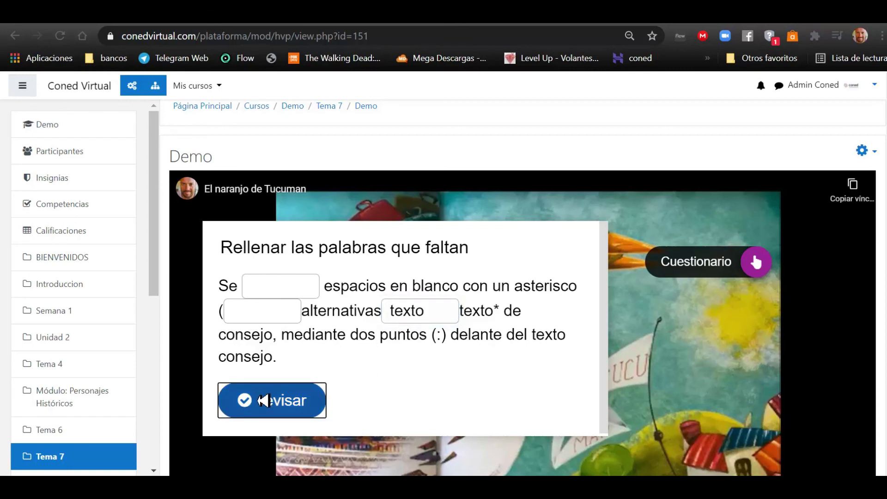
click(259, 400)
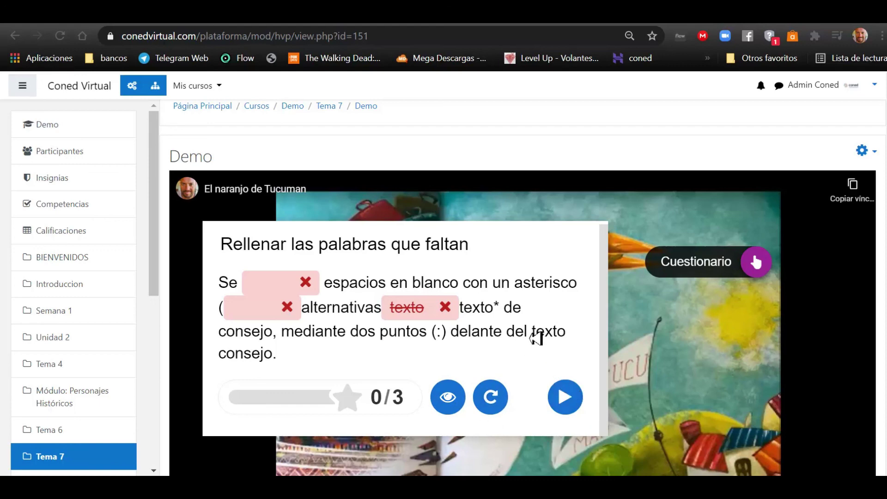
scroll(568, 380, down, 4)
scroll(566, 379, down, 1)
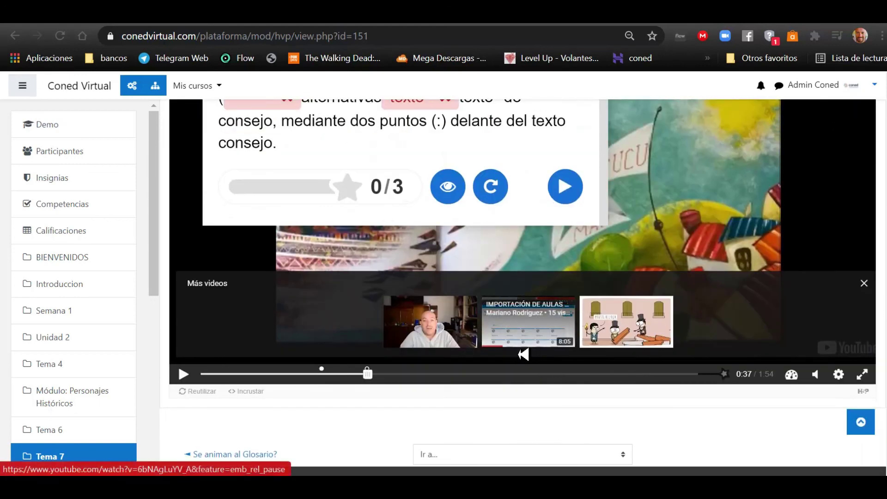